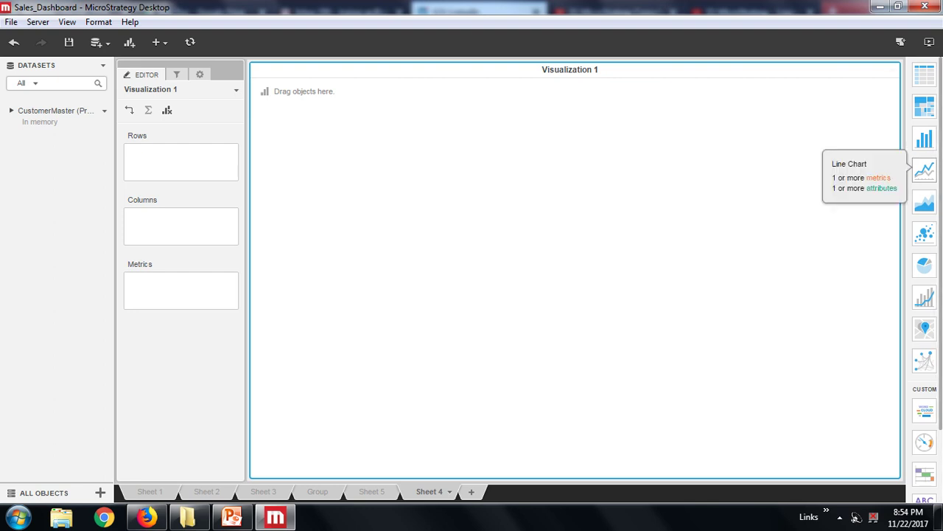
# Turn Visualization 1 into a line chart of Revenue, adding Cust Name to the horizontal axis and then removing it.
pyautogui.click(924, 170)
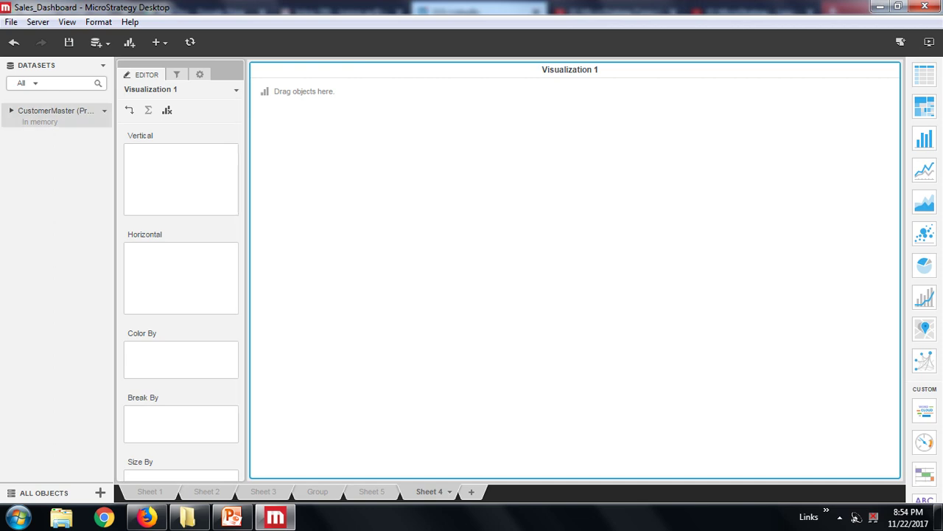
pyautogui.click(11, 111)
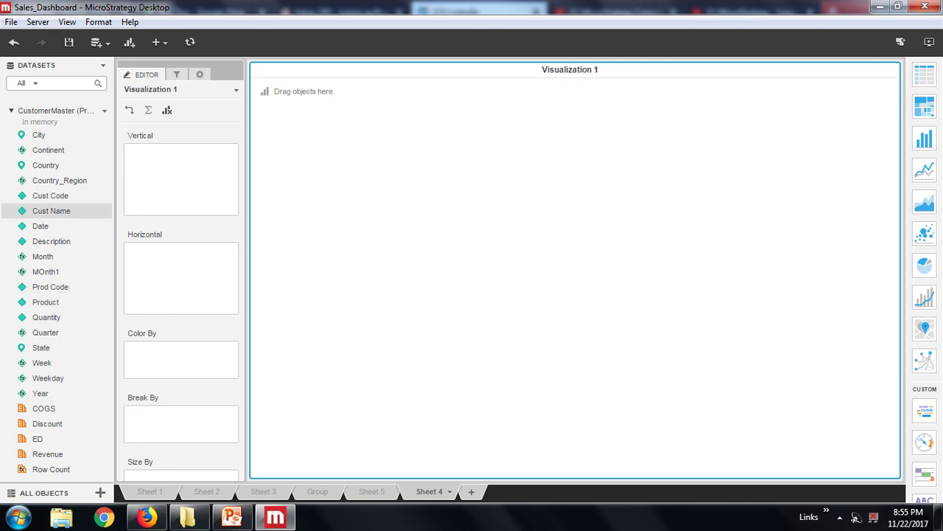
pyautogui.doubleClick(52, 210)
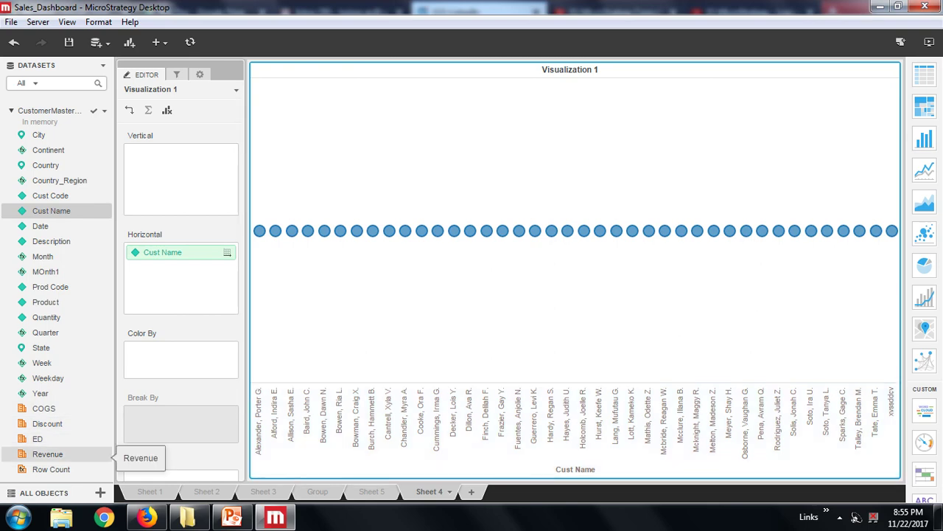
pyautogui.doubleClick(111, 454)
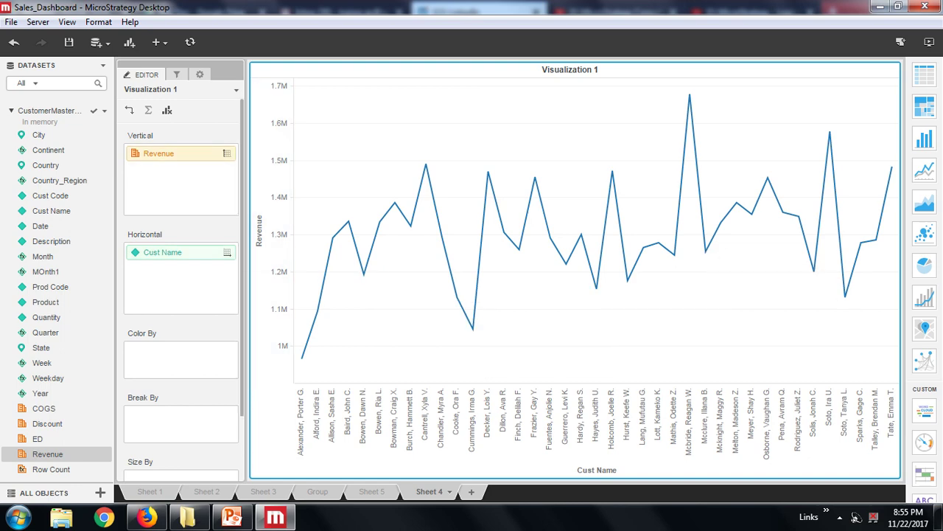
pyautogui.rightClick(174, 253)
pyautogui.click(200, 400)
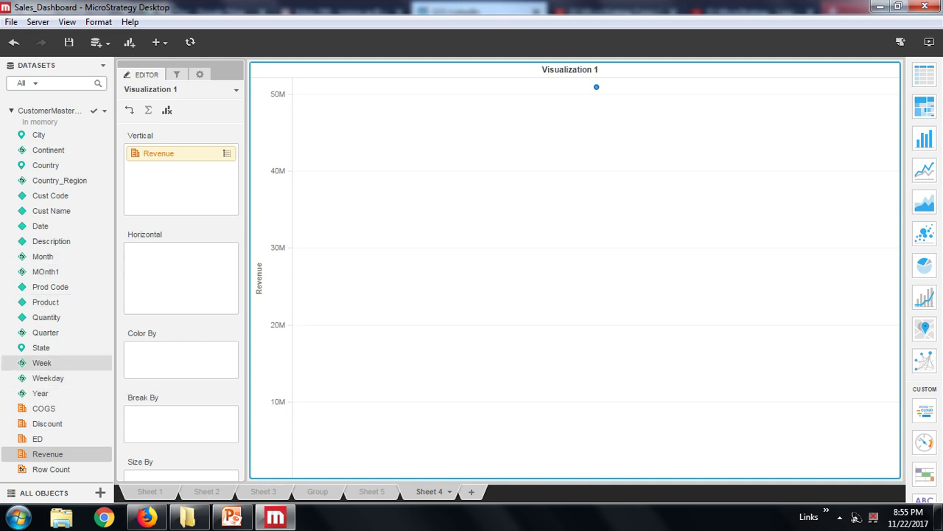
# Place Week on the horizontal axis so Revenue plots weekly from W1 2010 to W53 2012.
pyautogui.doubleClick(42, 363)
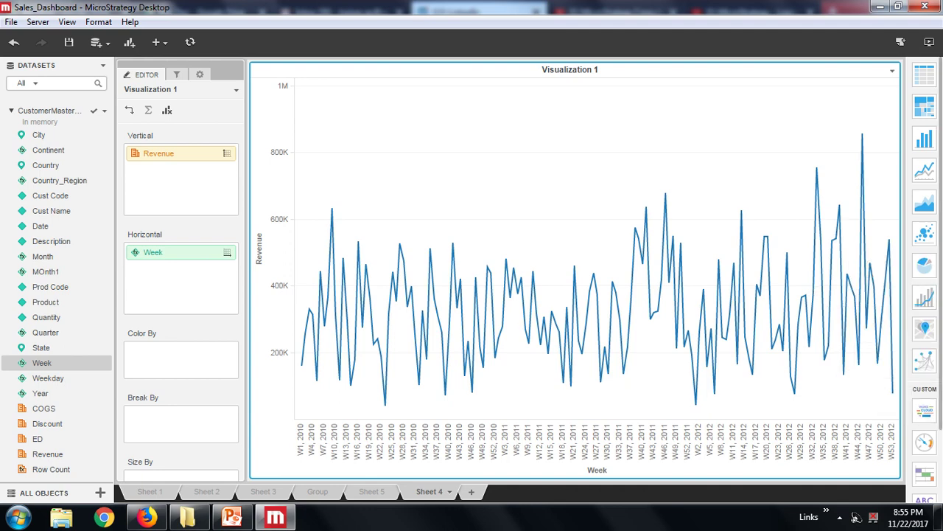
pyautogui.moveTo(862, 134)
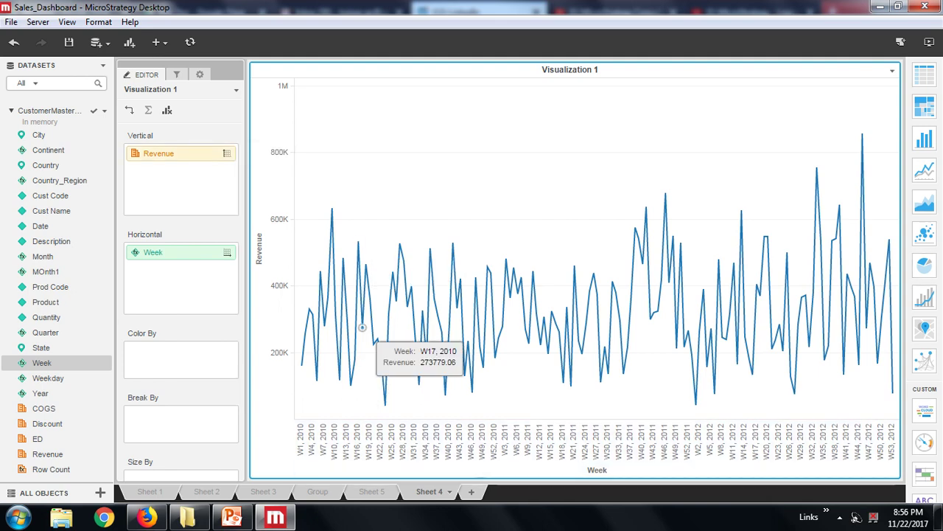
pyautogui.moveTo(385, 406)
pyautogui.moveTo(696, 405)
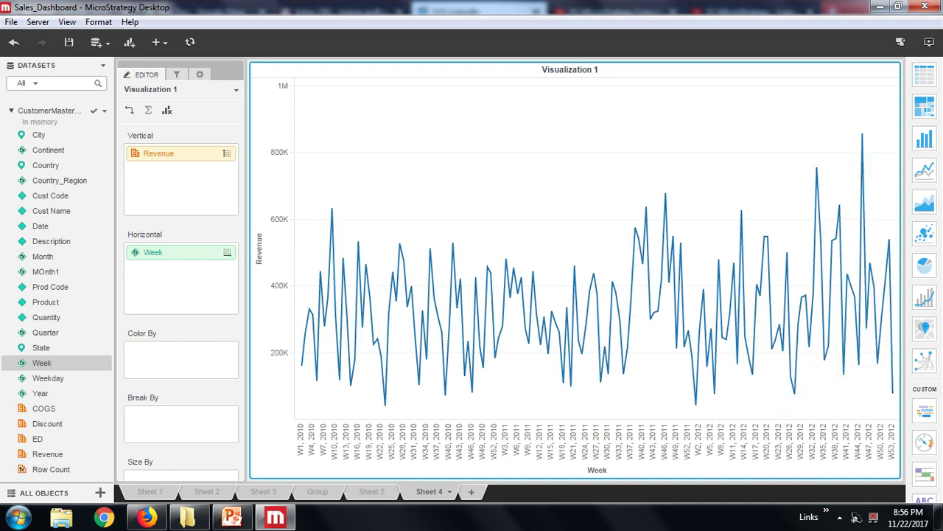
pyautogui.moveTo(870, 263)
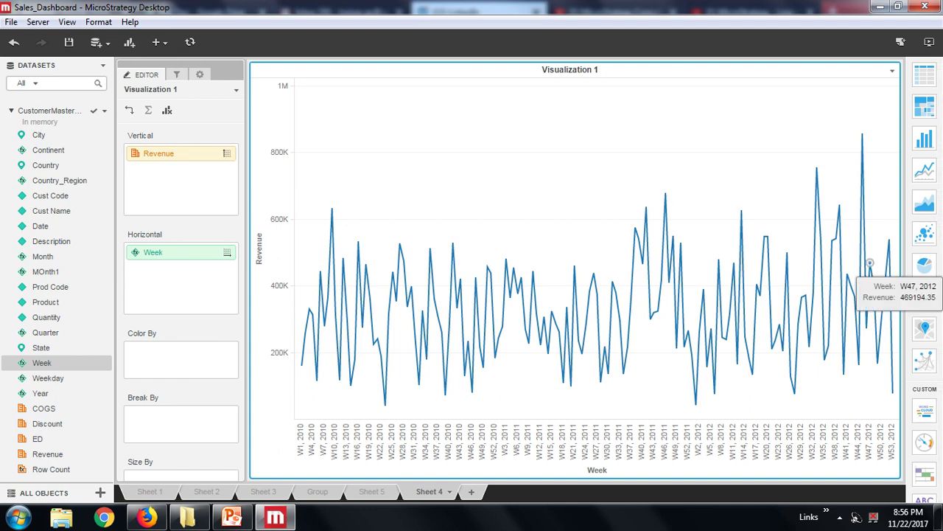
pyautogui.moveTo(867, 328)
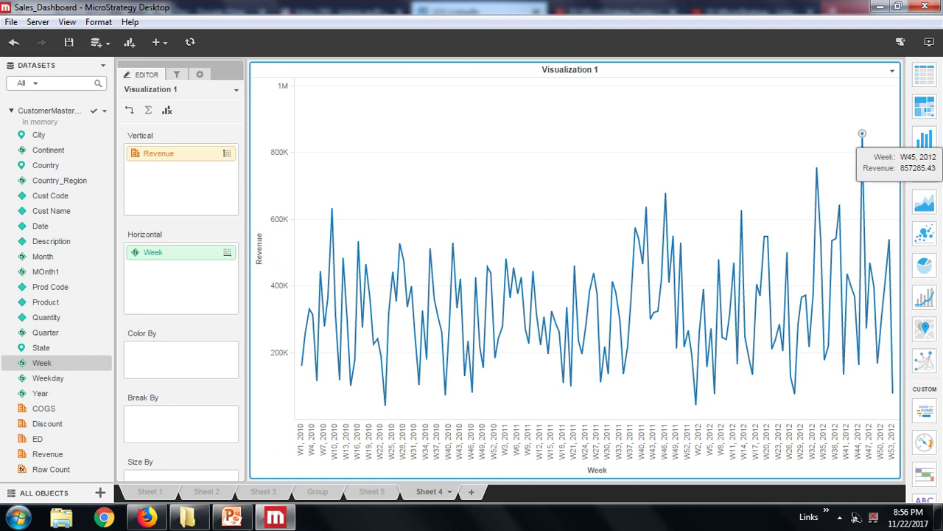
pyautogui.moveTo(836, 238)
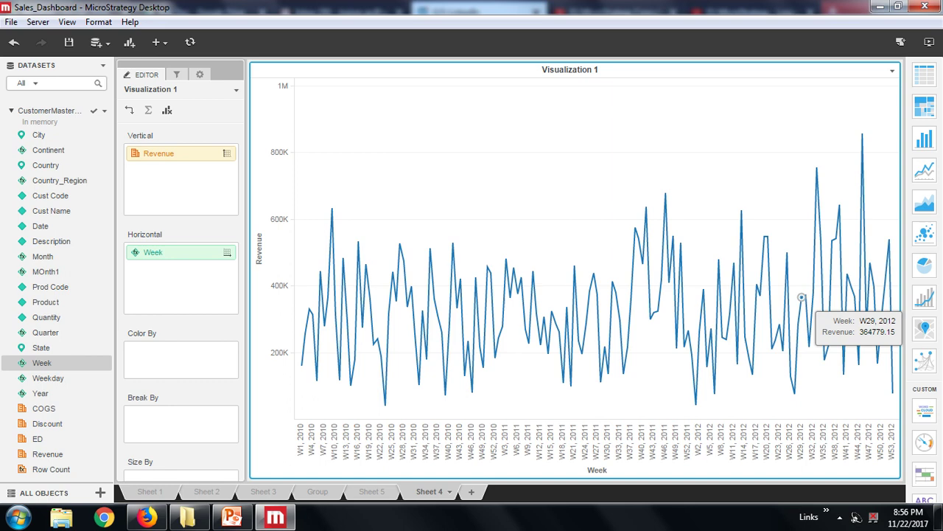
pyautogui.moveTo(859, 364)
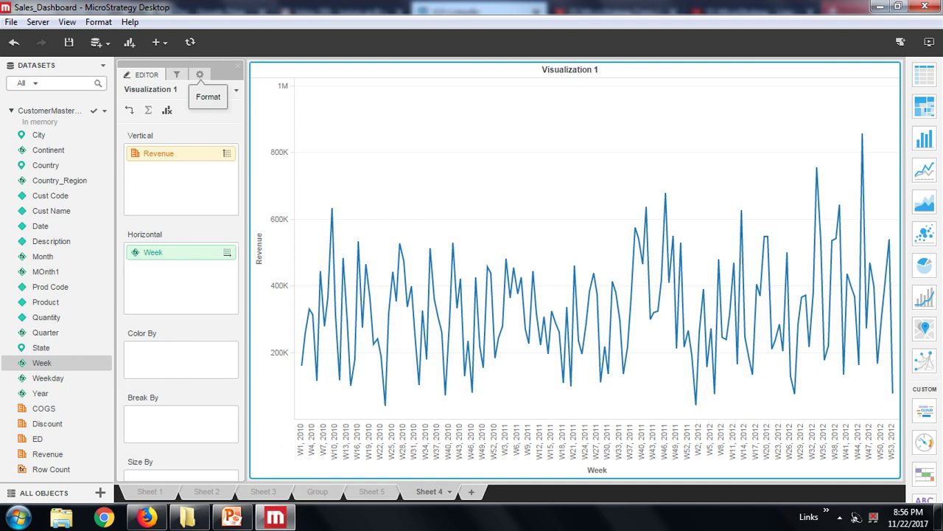
# Add a Maximum reference line for Revenue in the Format panel's Reference Lines section.
pyautogui.click(199, 74)
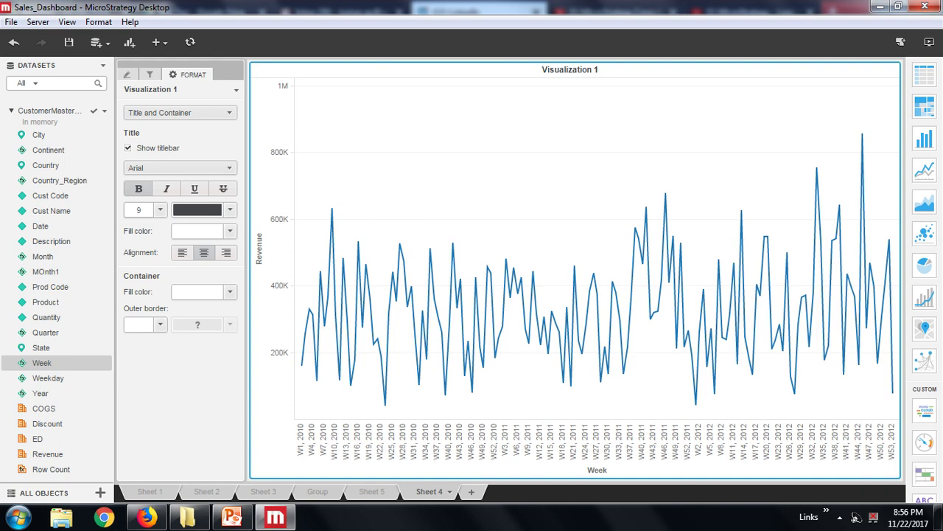
pyautogui.click(180, 112)
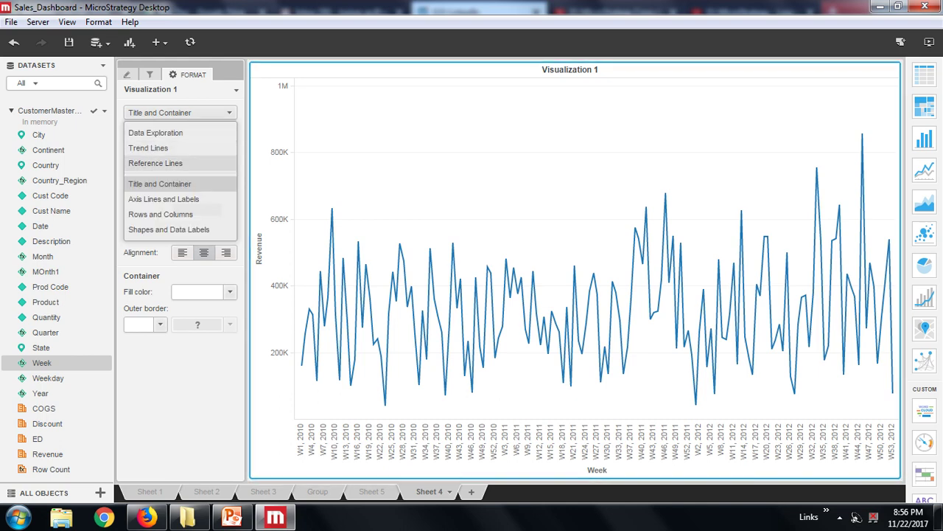
pyautogui.click(155, 163)
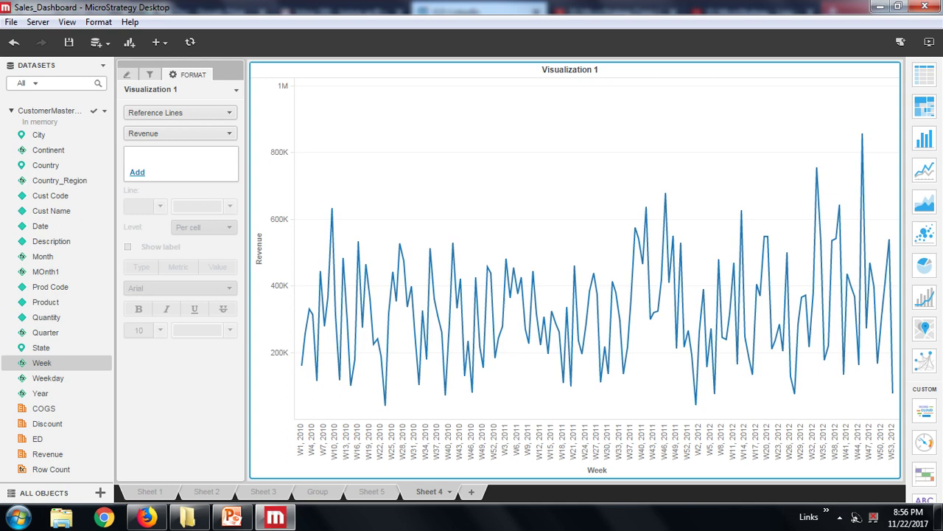
pyautogui.click(137, 171)
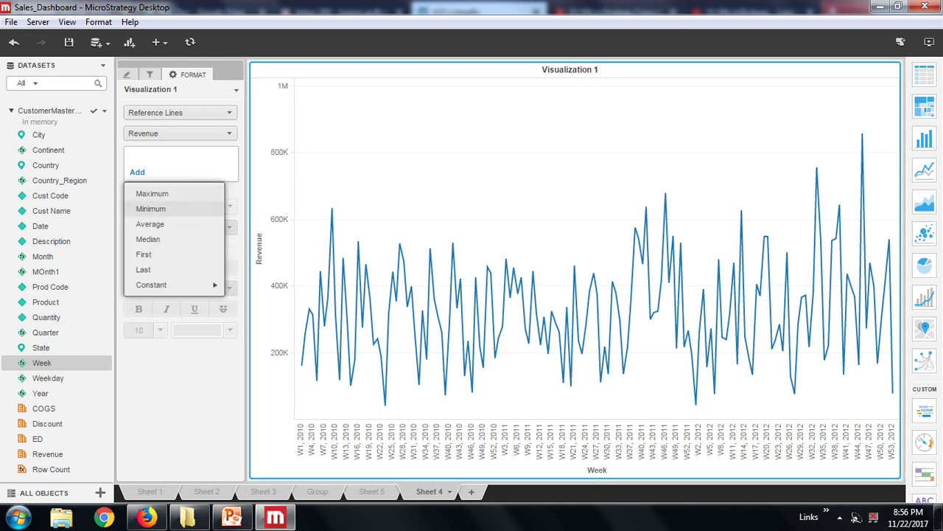
pyautogui.moveTo(152, 285)
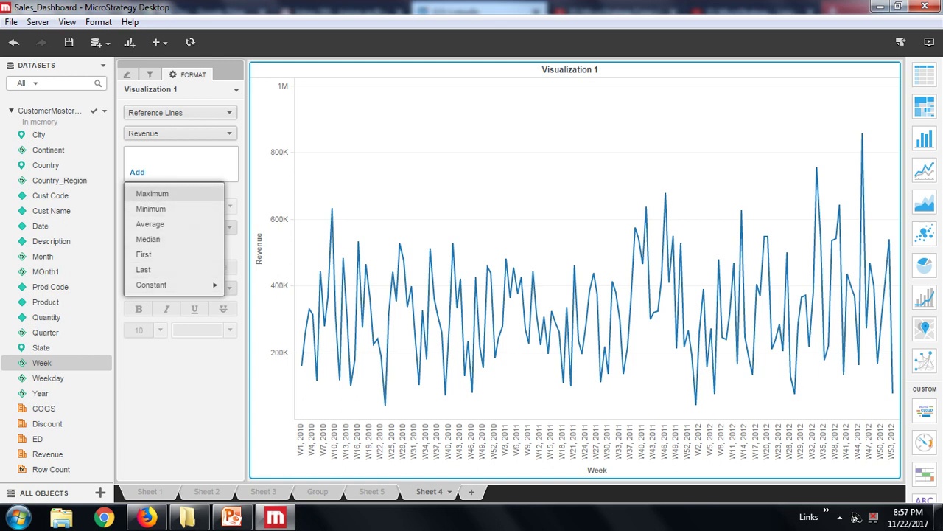
pyautogui.click(152, 193)
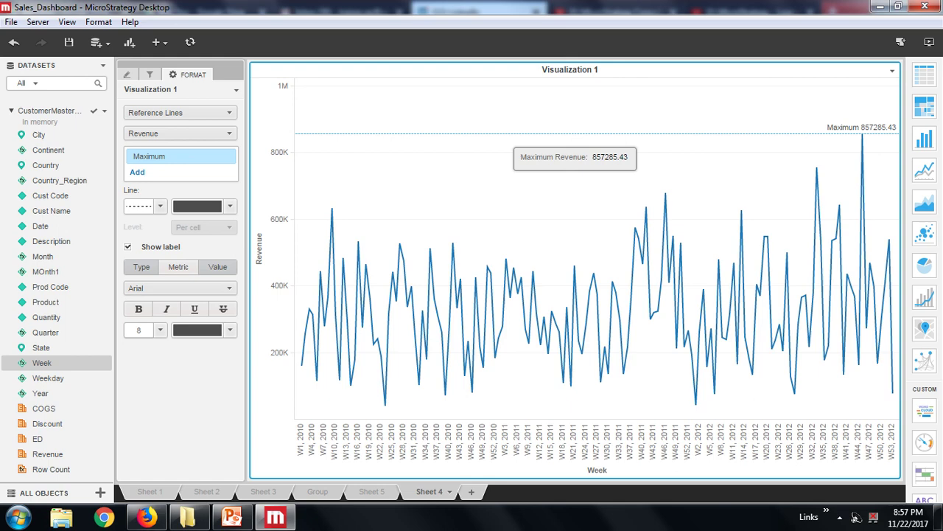
# Colour the Maximum reference line, labelled 857285.43, red.
pyautogui.moveTo(862, 135)
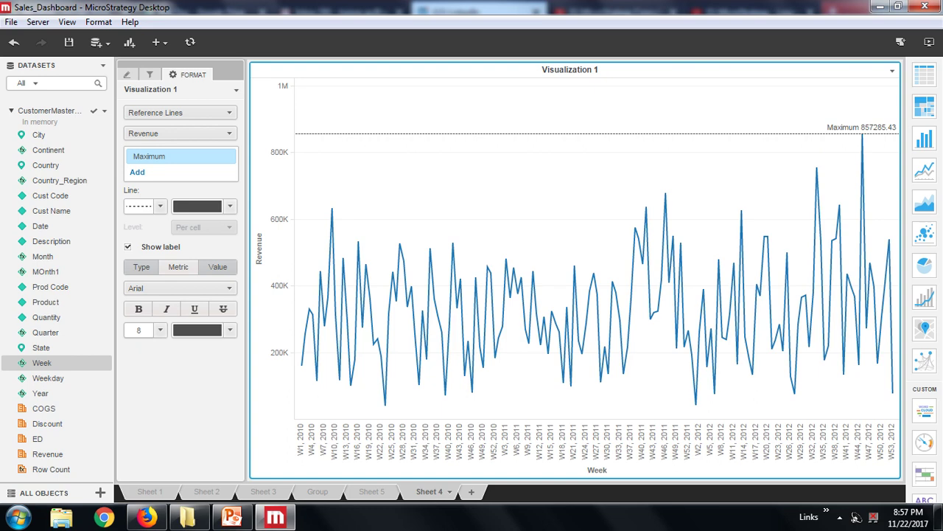
pyautogui.click(230, 207)
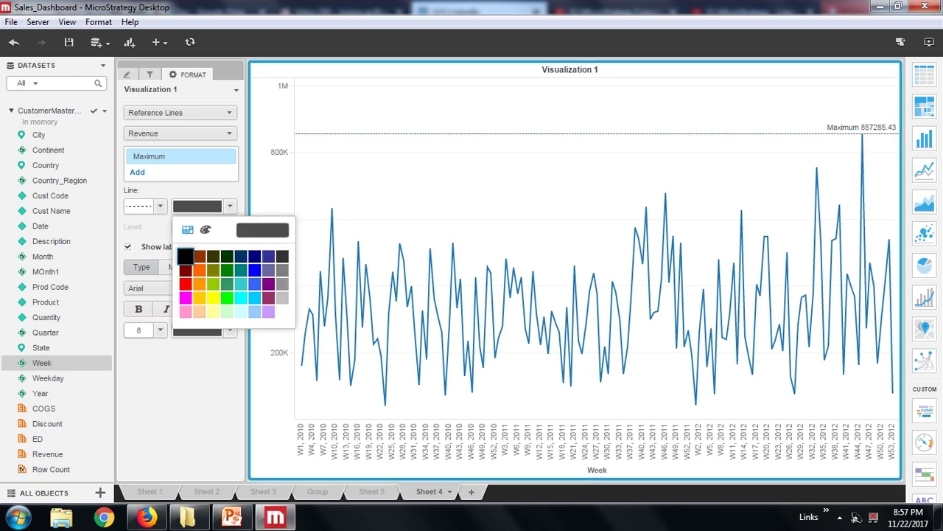
pyautogui.click(181, 274)
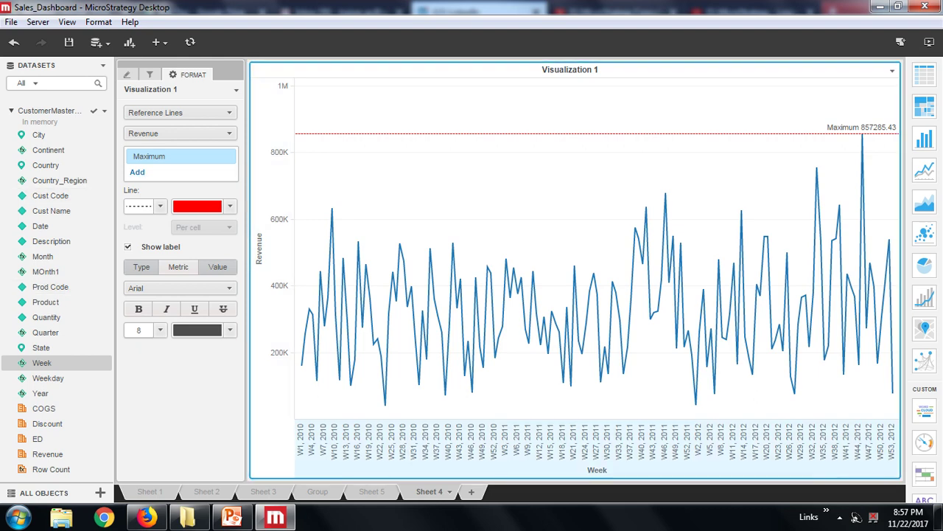
pyautogui.moveTo(311, 314)
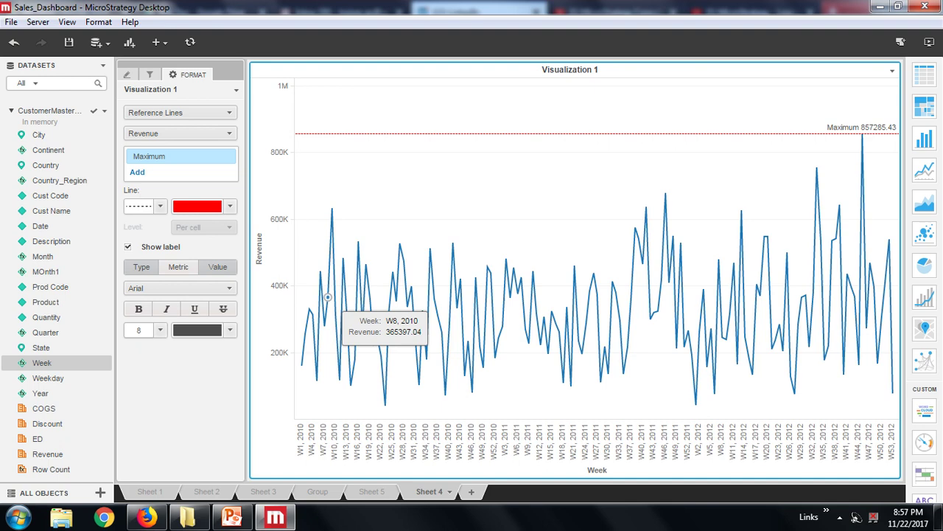
pyautogui.moveTo(691, 355)
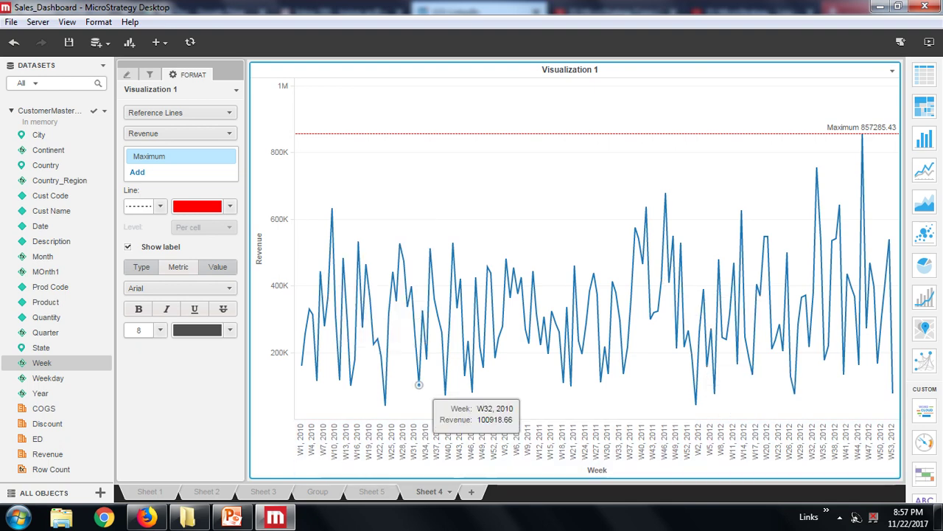
# Add a dark green Minimum reference line at 40053.48, then add a Median reference line.
pyautogui.click(137, 172)
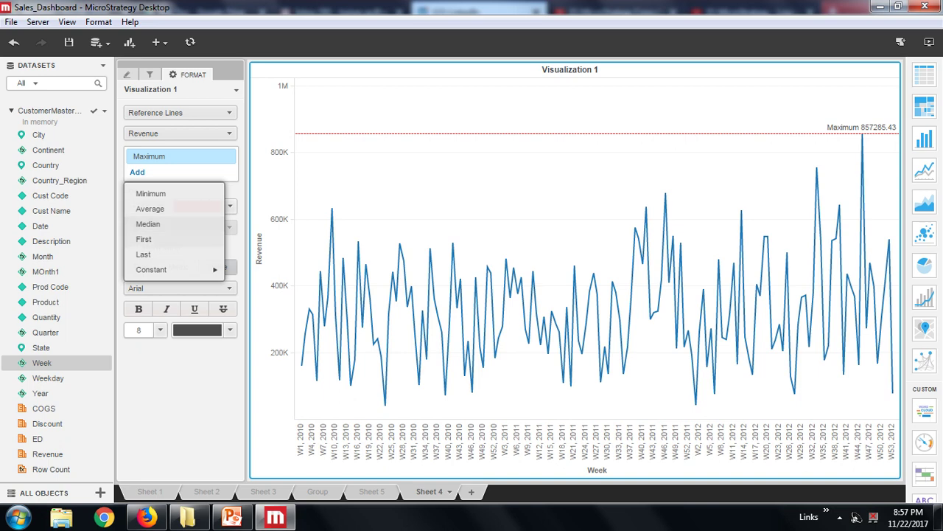
pyautogui.click(150, 193)
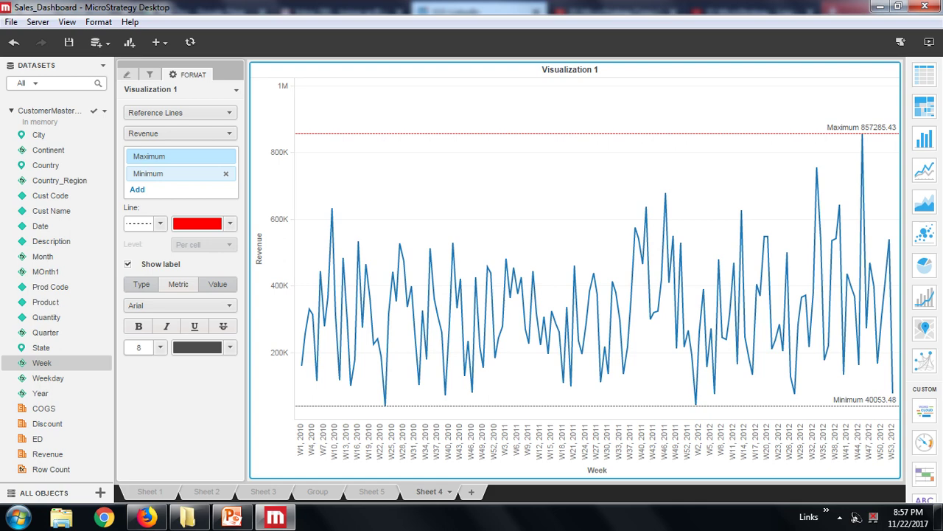
pyautogui.click(162, 173)
pyautogui.click(230, 223)
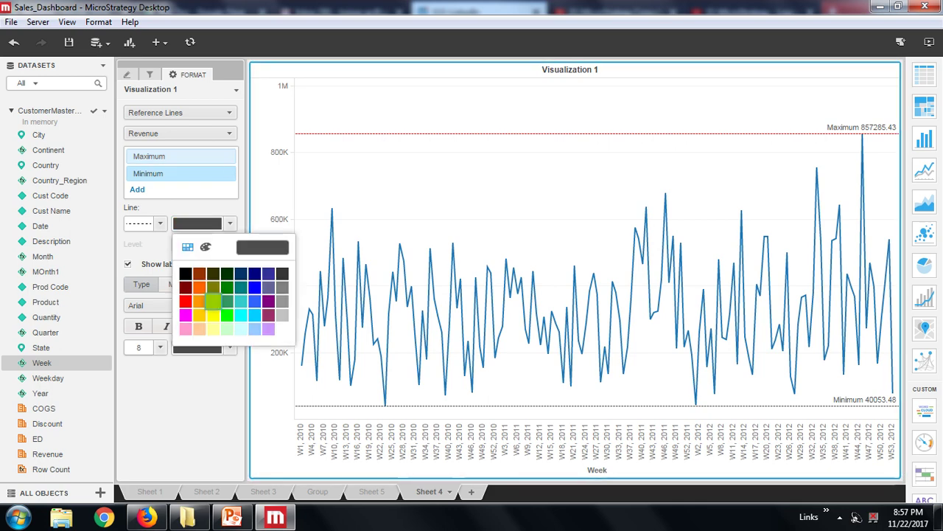
pyautogui.click(226, 314)
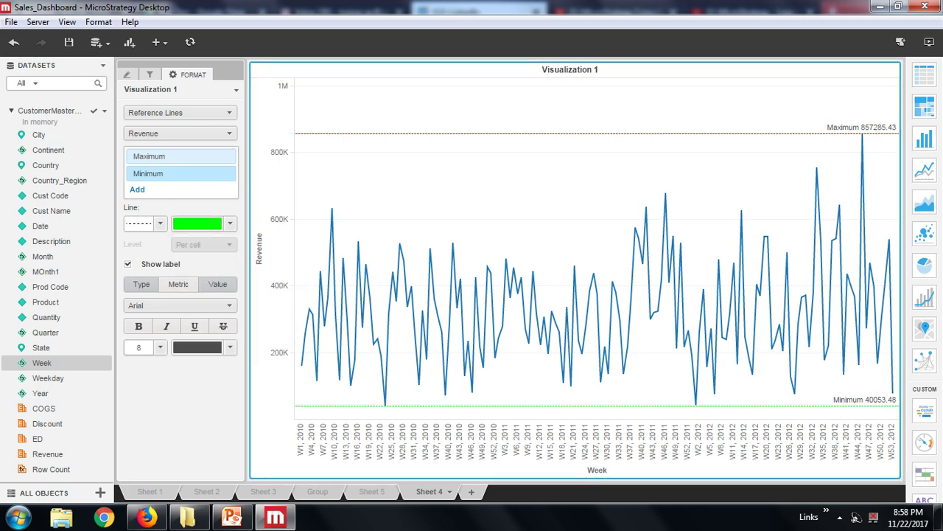
pyautogui.click(230, 224)
pyautogui.click(226, 287)
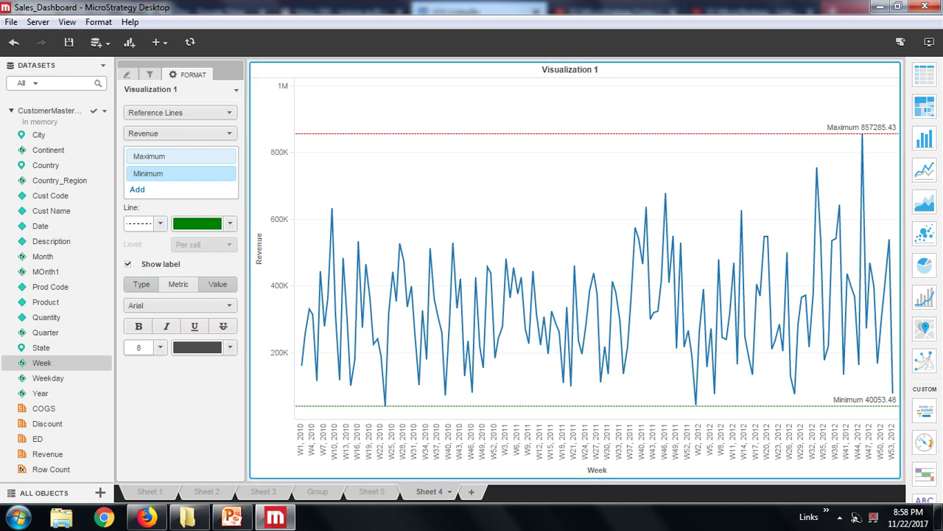
pyautogui.click(137, 190)
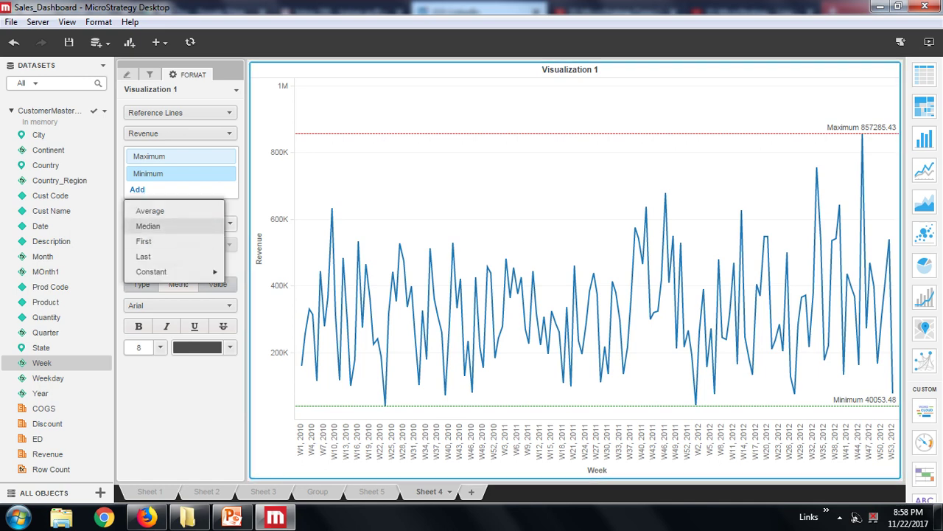
pyautogui.click(147, 226)
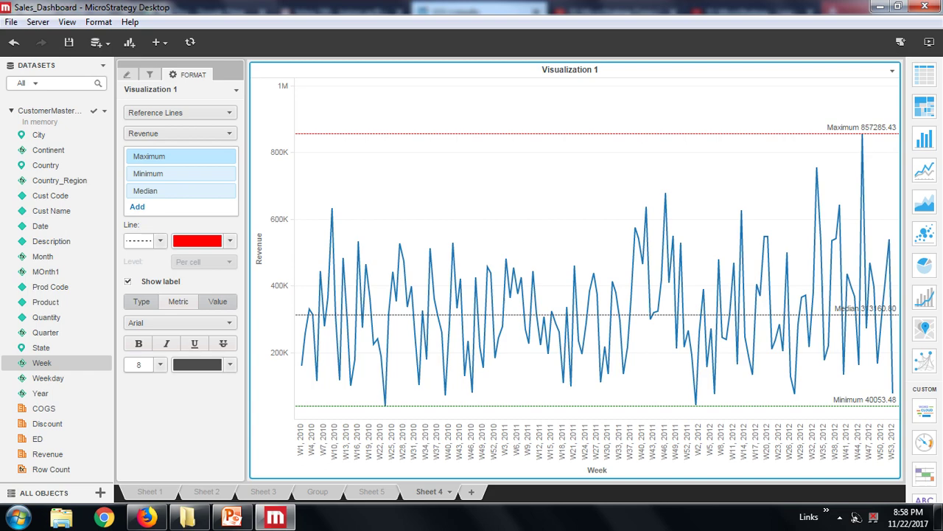
# Colour the Median reference line pink and add an Average reference line for Revenue.
pyautogui.moveTo(455, 315)
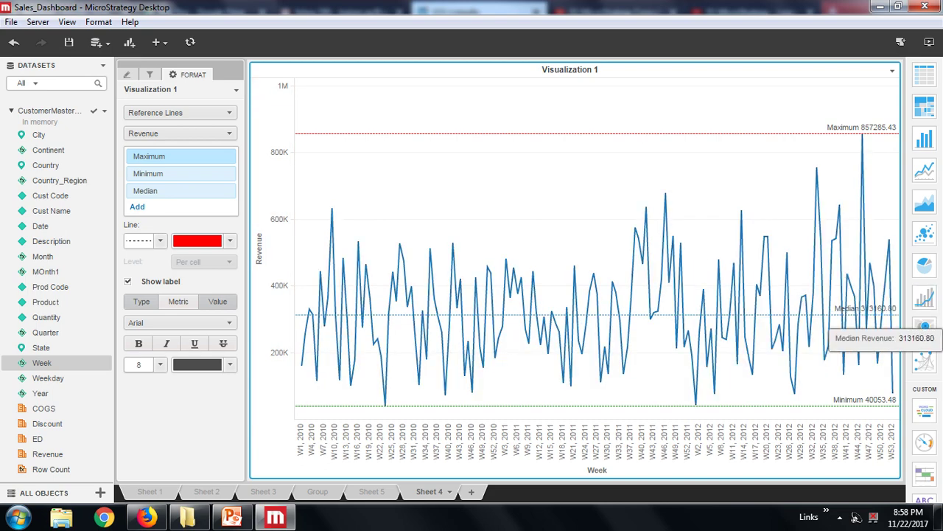
pyautogui.click(225, 191)
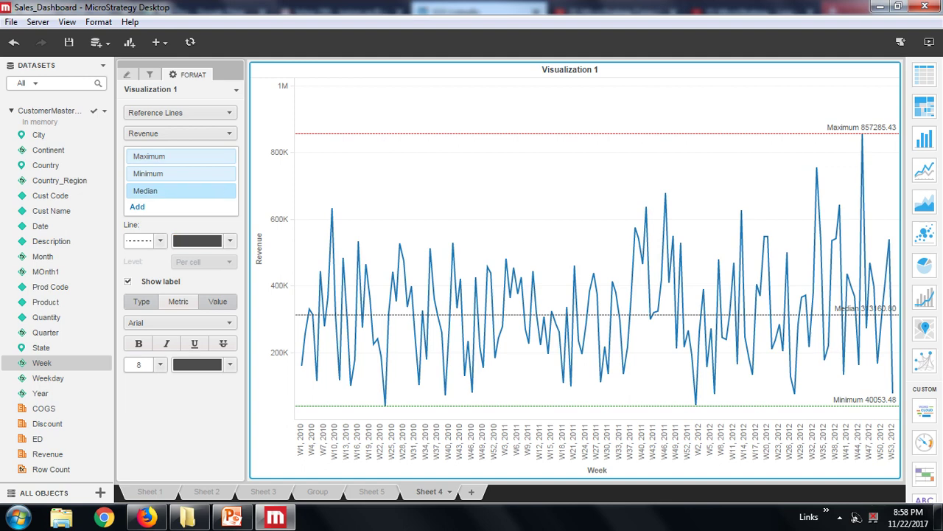
pyautogui.click(197, 240)
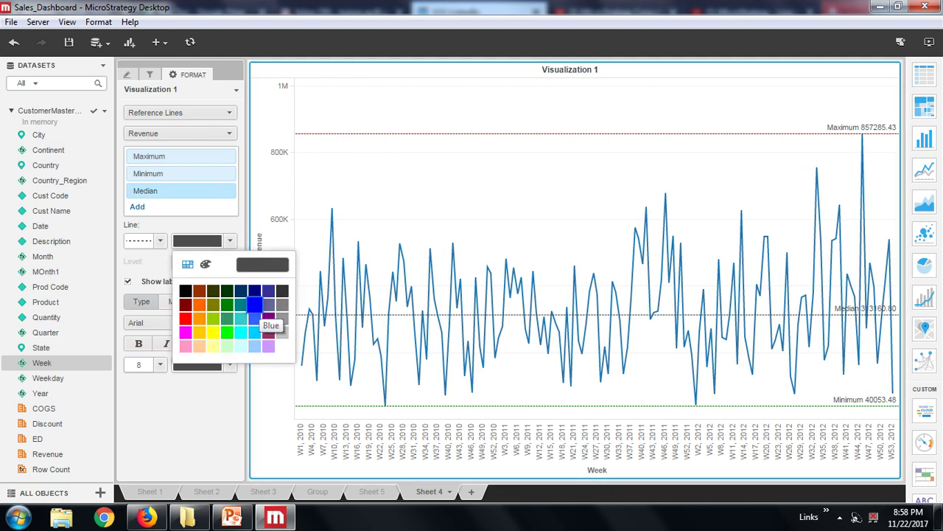
pyautogui.click(185, 332)
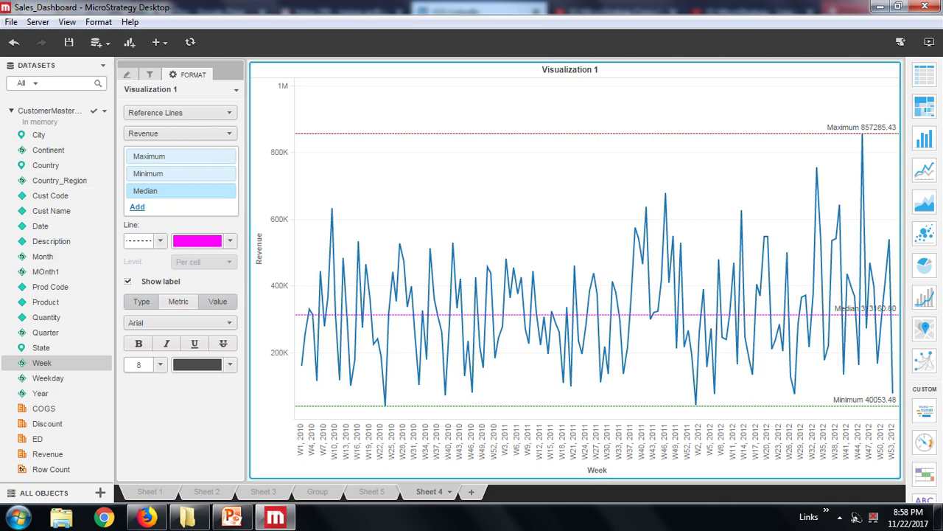
pyautogui.click(137, 207)
pyautogui.click(150, 228)
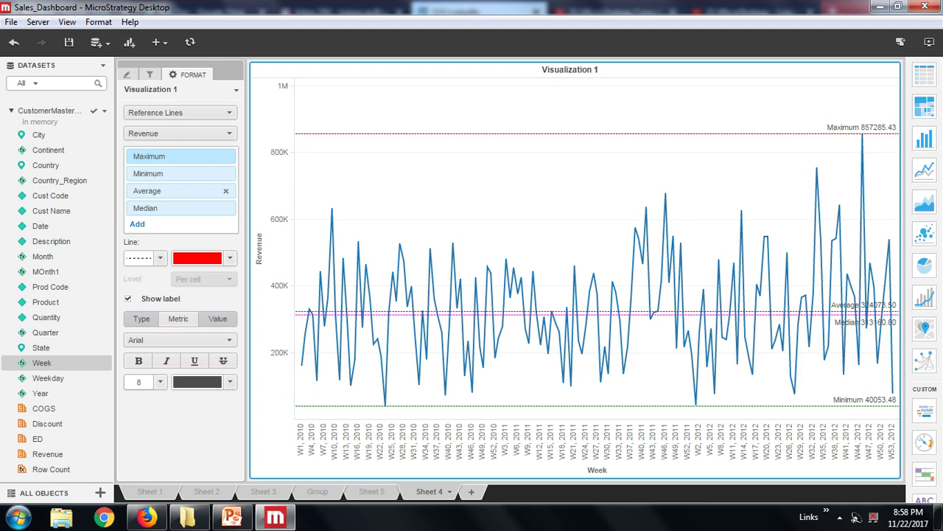
# Change the Average reference line from gold to orange, then start saving the dashboard.
pyautogui.click(162, 190)
pyautogui.click(196, 258)
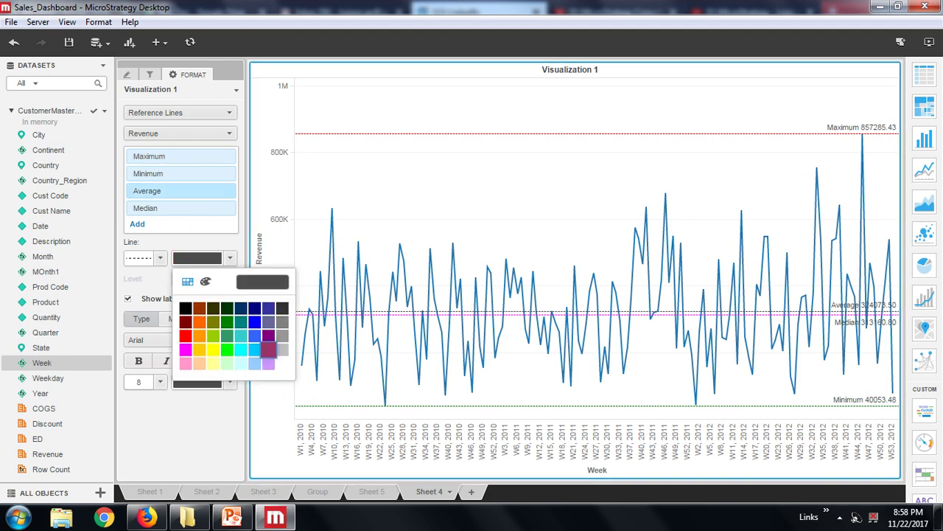
pyautogui.click(199, 349)
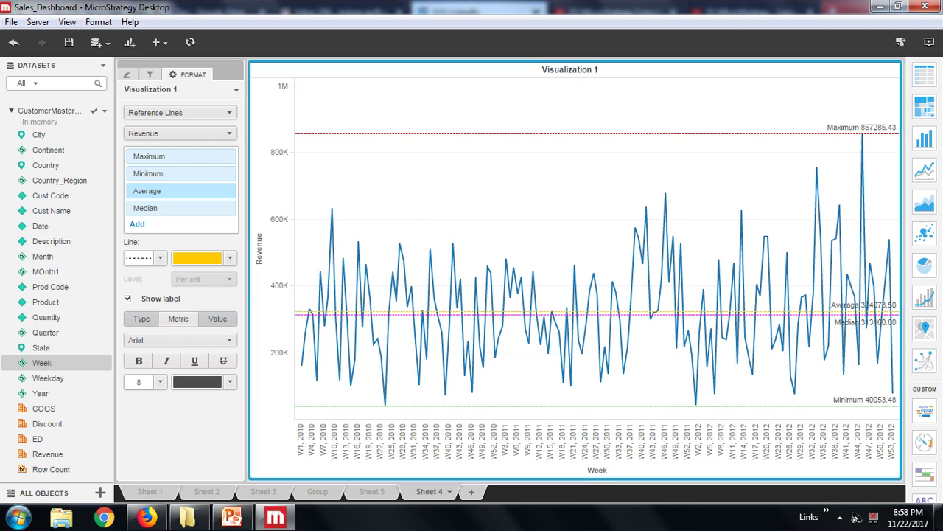
pyautogui.click(198, 257)
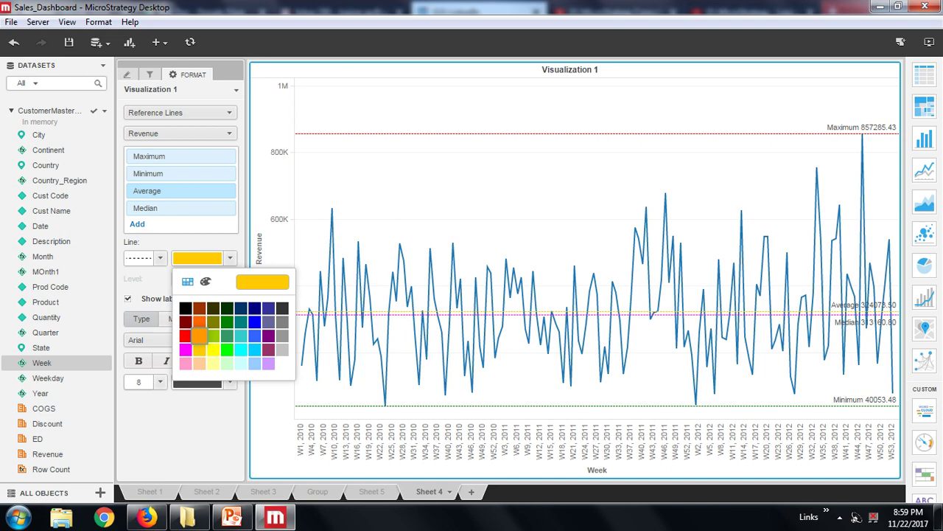
pyautogui.click(199, 335)
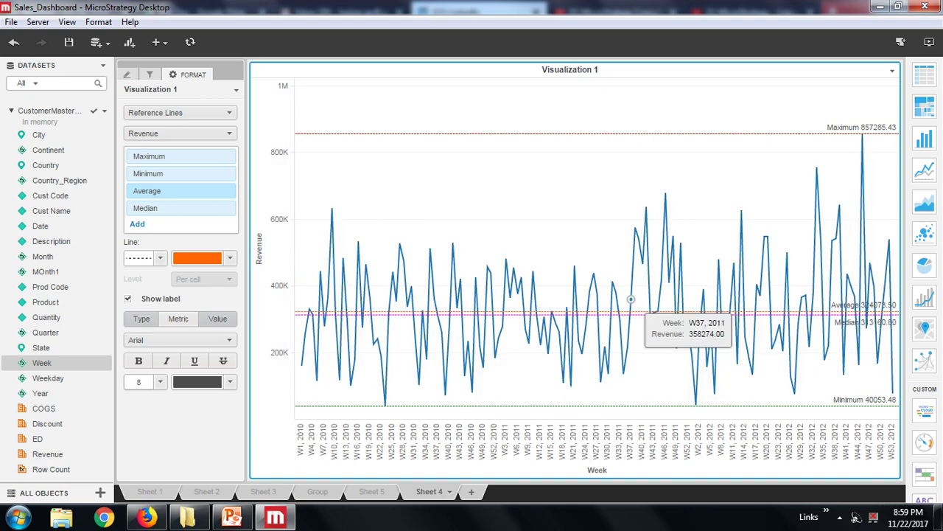
pyautogui.moveTo(692, 406)
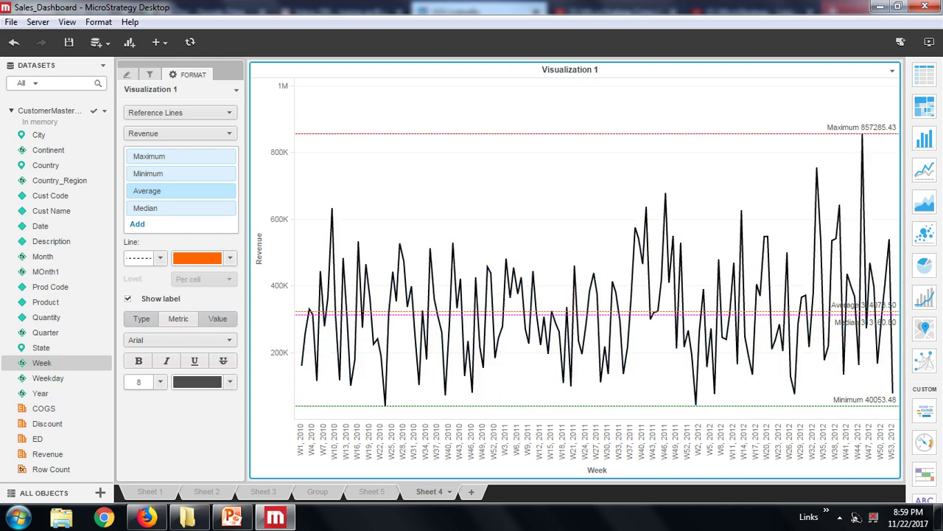
pyautogui.moveTo(700, 314)
pyautogui.moveTo(638, 238)
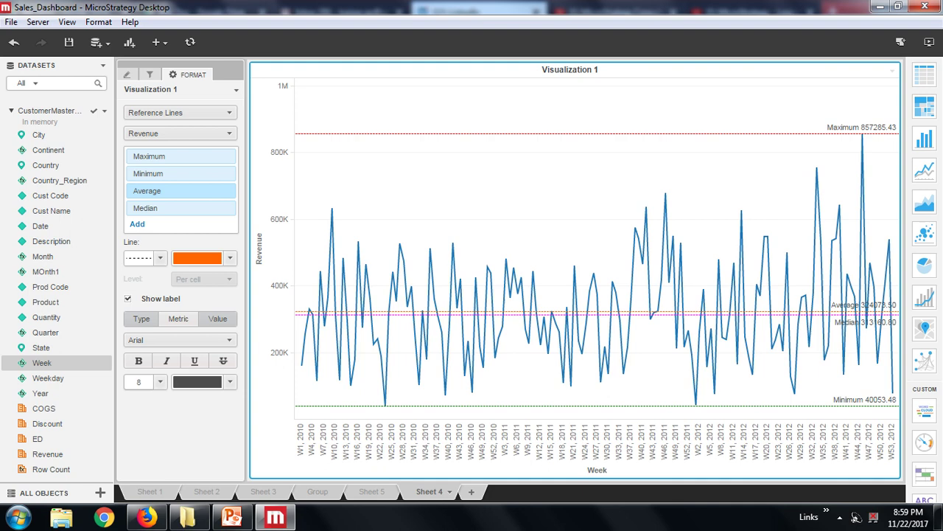
pyautogui.hotkey('ctrl', 's')
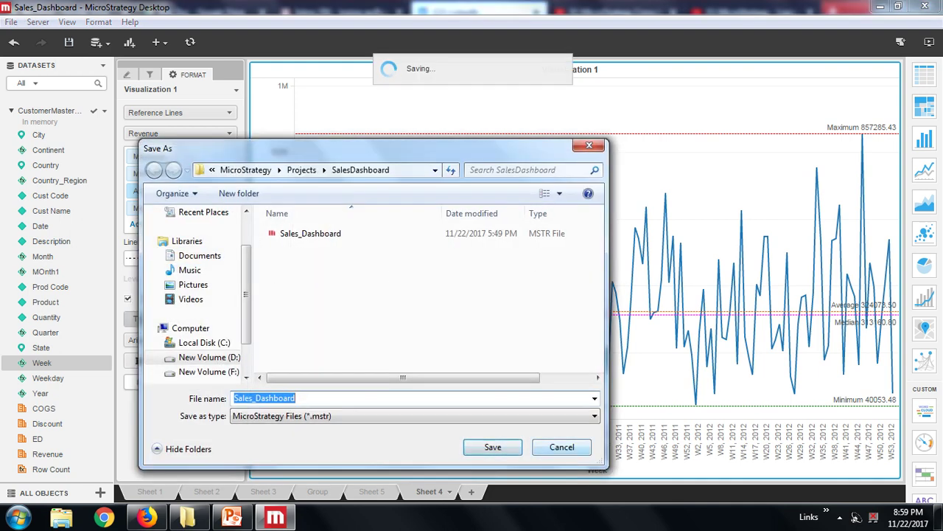
# Save as Sales_Dashboard, replacing the existing Sales_Dashboard.mstr file.
pyautogui.press('Return')
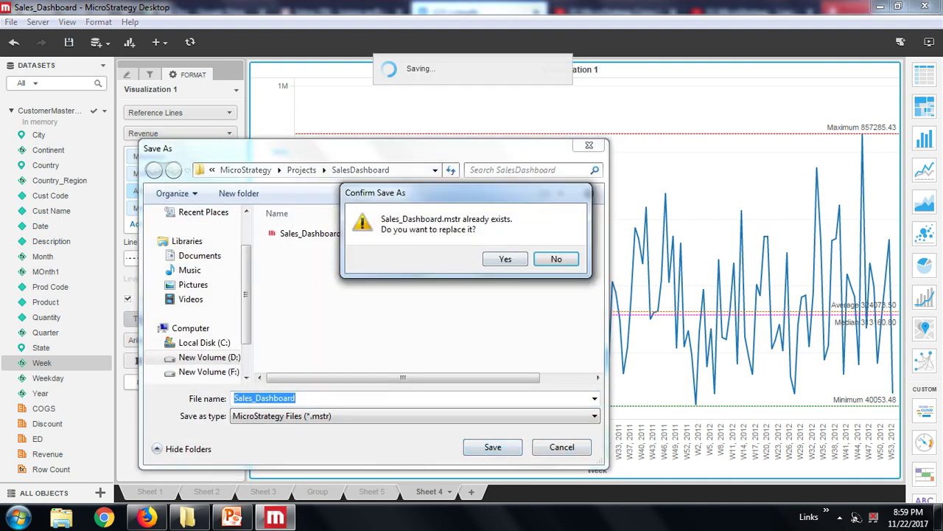
pyautogui.press('Left')
pyautogui.press('Return')
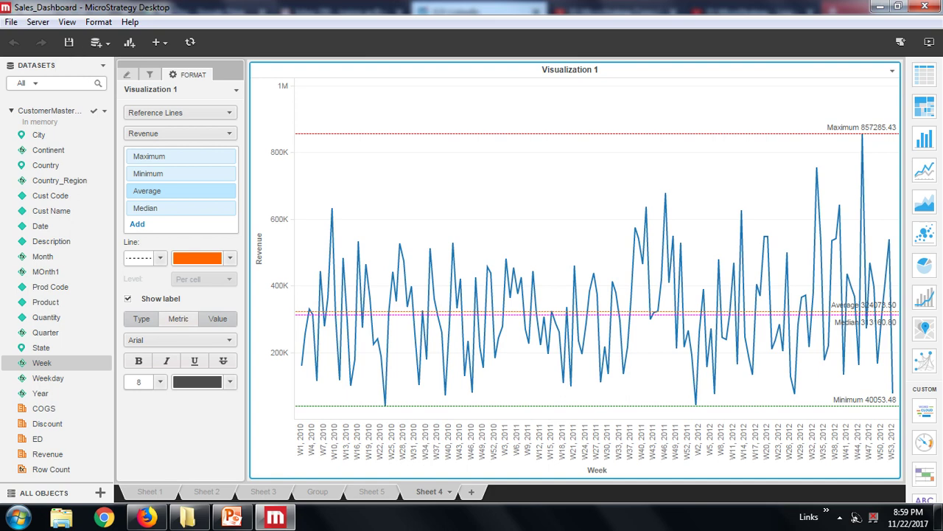
# Check the four reference lines: Average 324073.50 between Maximum 857285.43 and Minimum 40053.48.
pyautogui.moveTo(668, 282)
# Set Data Labels to Values under Shapes and Data Labels, labelling peaks like 857285 and 40053.
pyautogui.click(180, 112)
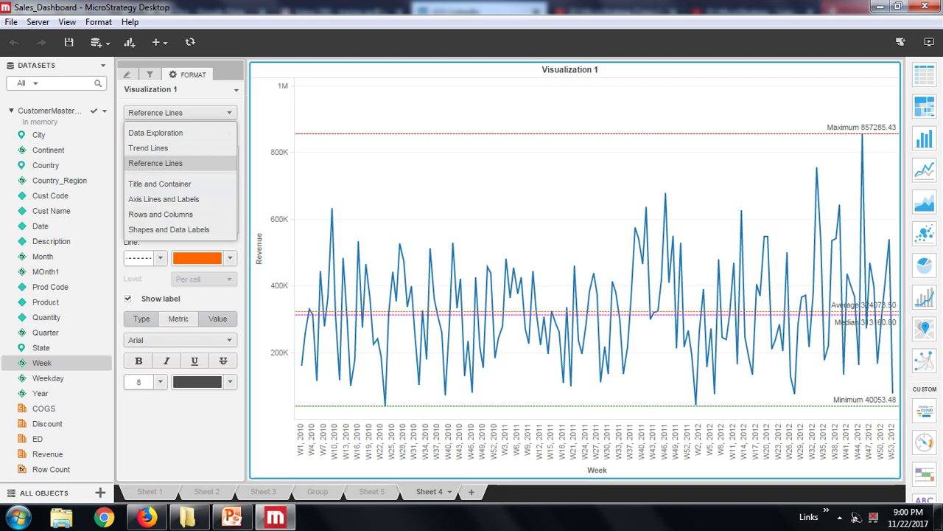
pyautogui.click(169, 230)
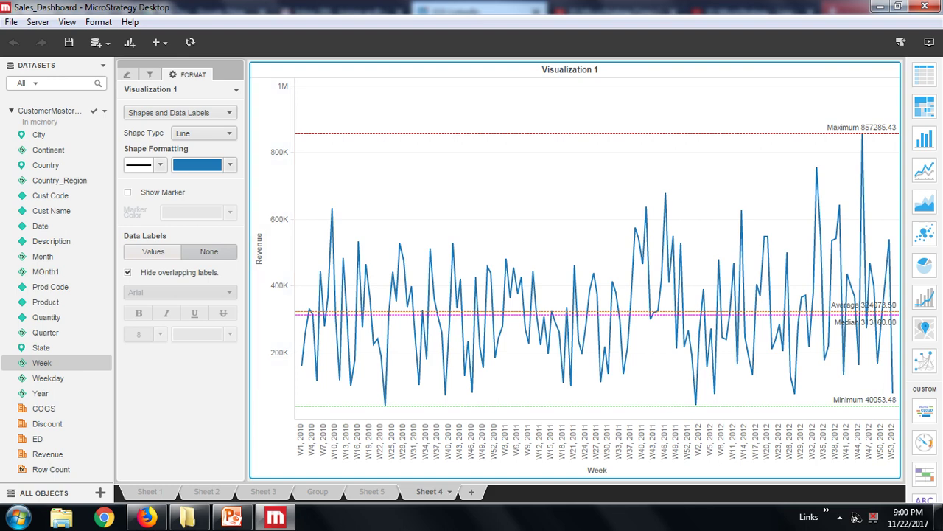
pyautogui.click(153, 251)
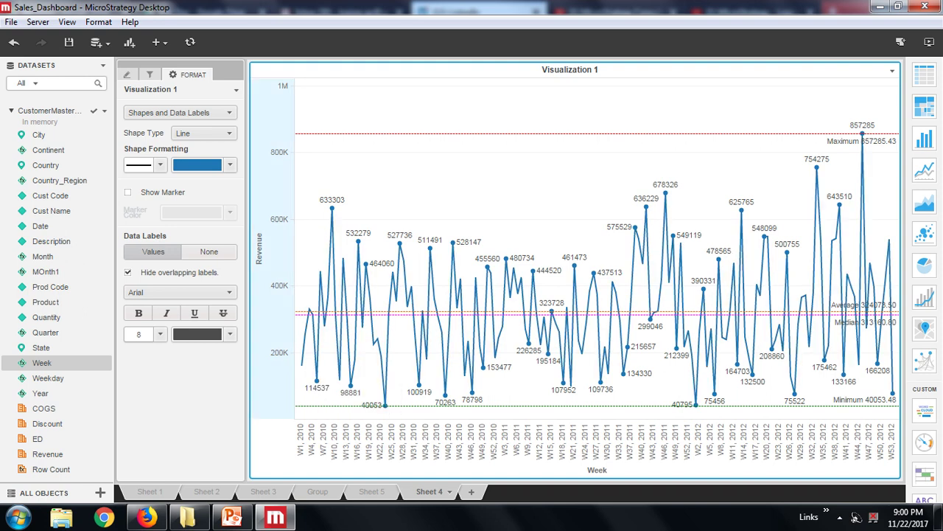
# Uncheck Condense Label on the Revenue axis, then reopen its options for number formatting.
pyautogui.rightClick(283, 160)
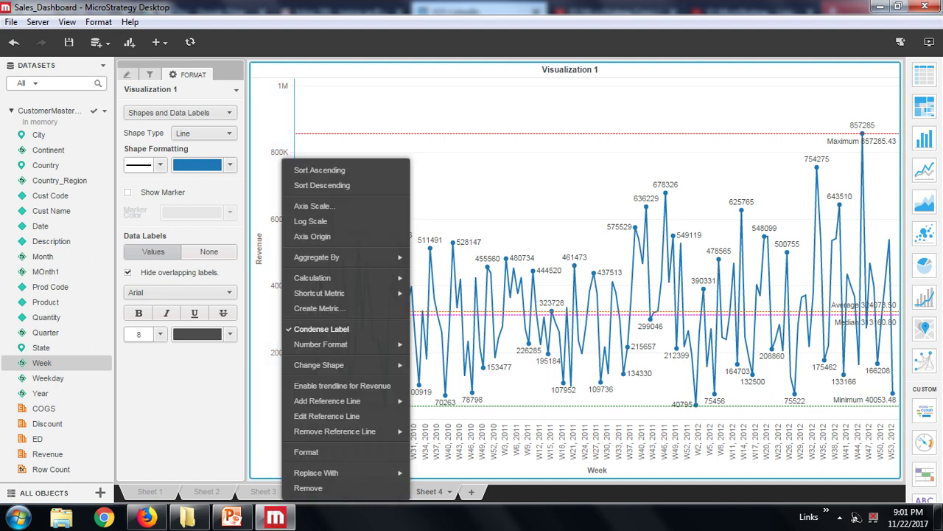
pyautogui.click(321, 329)
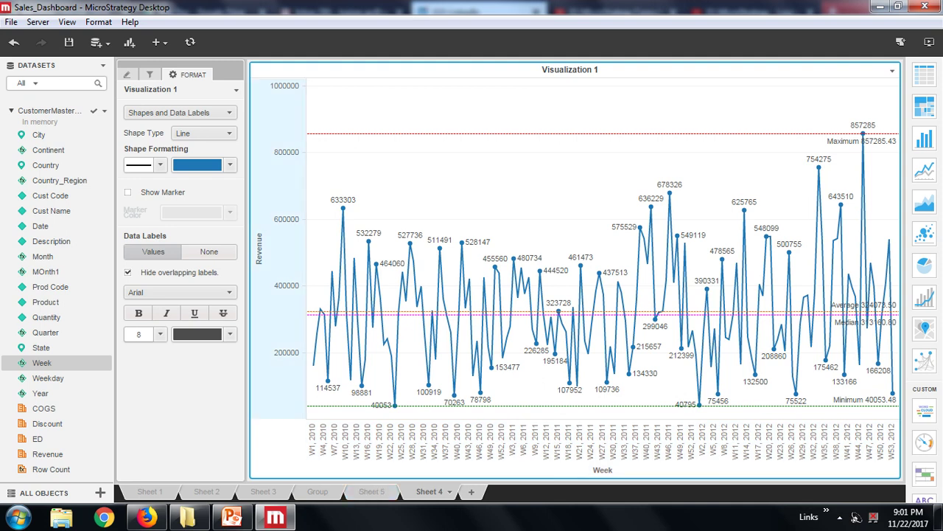
pyautogui.rightClick(290, 159)
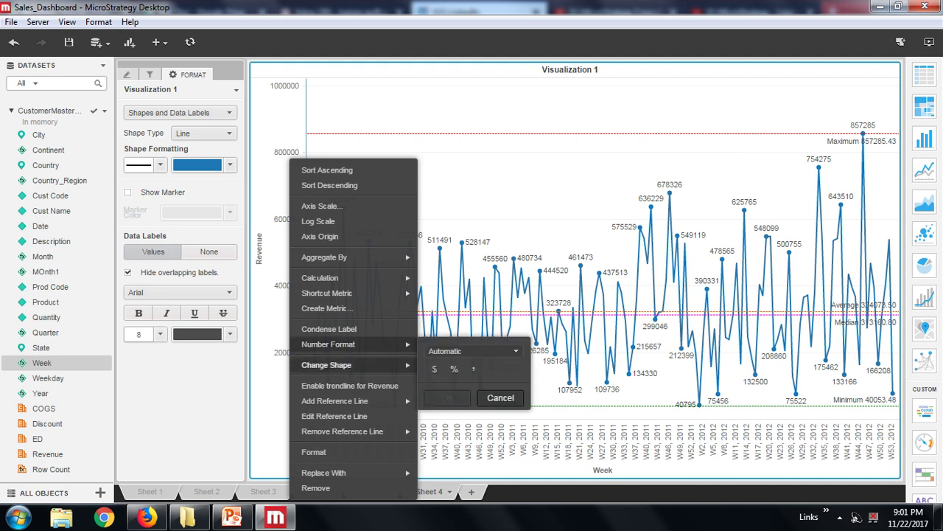
# Format Revenue as Fixed numbers with the 1000 (,) separator, e.g. 857,285.
pyautogui.moveTo(328, 365)
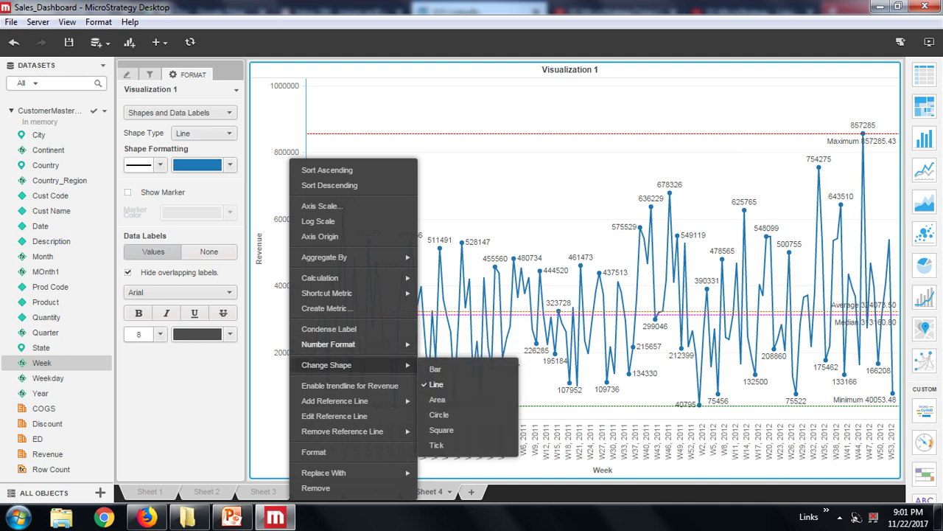
pyautogui.moveTo(328, 344)
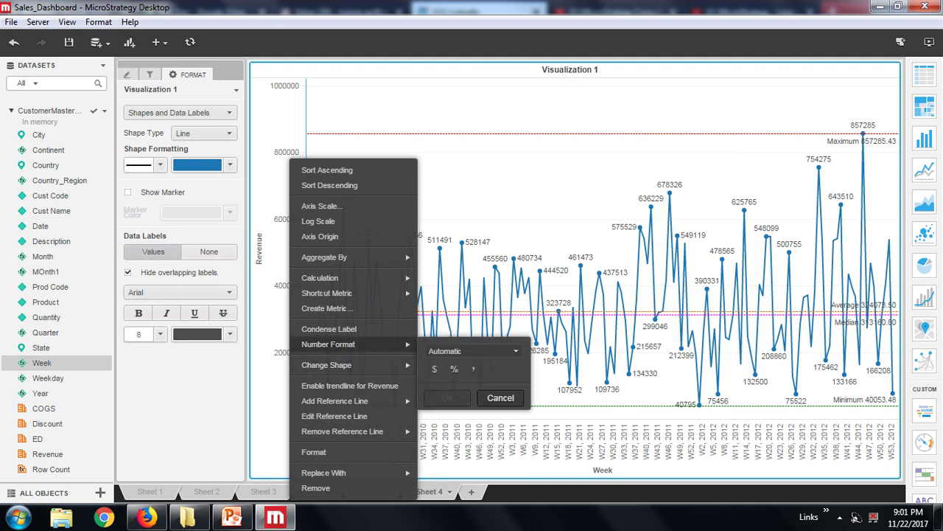
pyautogui.click(472, 351)
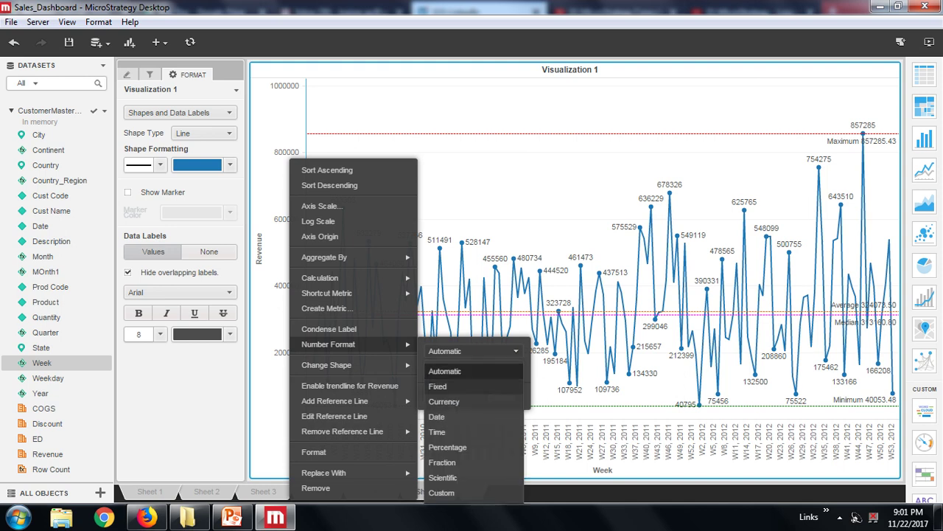
pyautogui.click(438, 387)
pyautogui.press('Return')
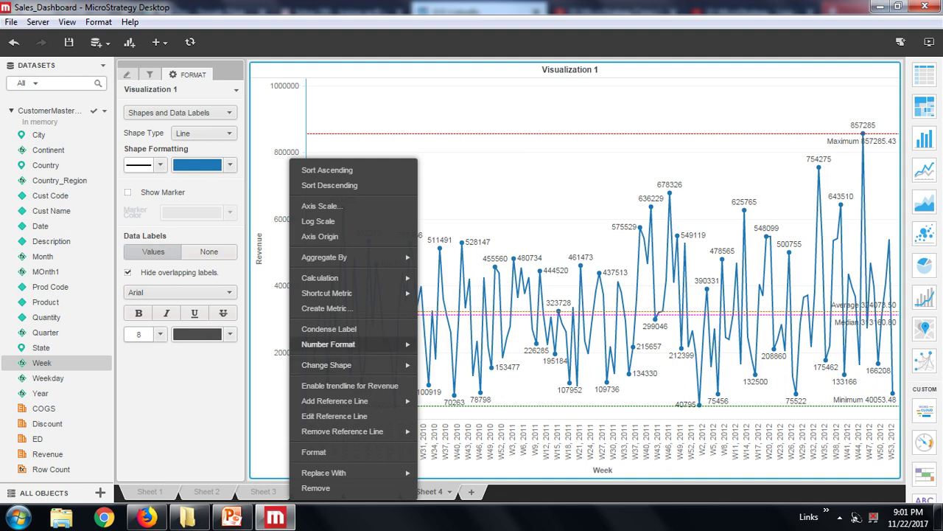
pyautogui.moveTo(328, 345)
pyautogui.click(472, 350)
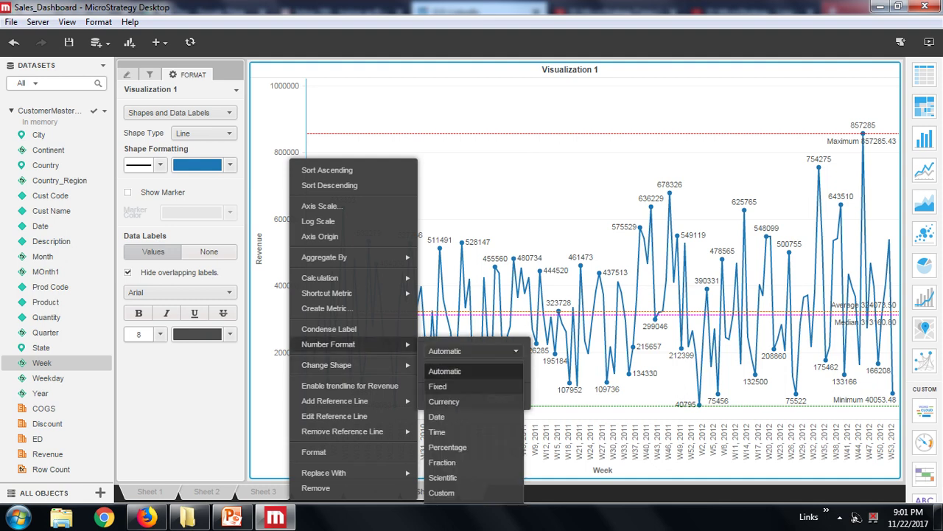
pyautogui.click(438, 386)
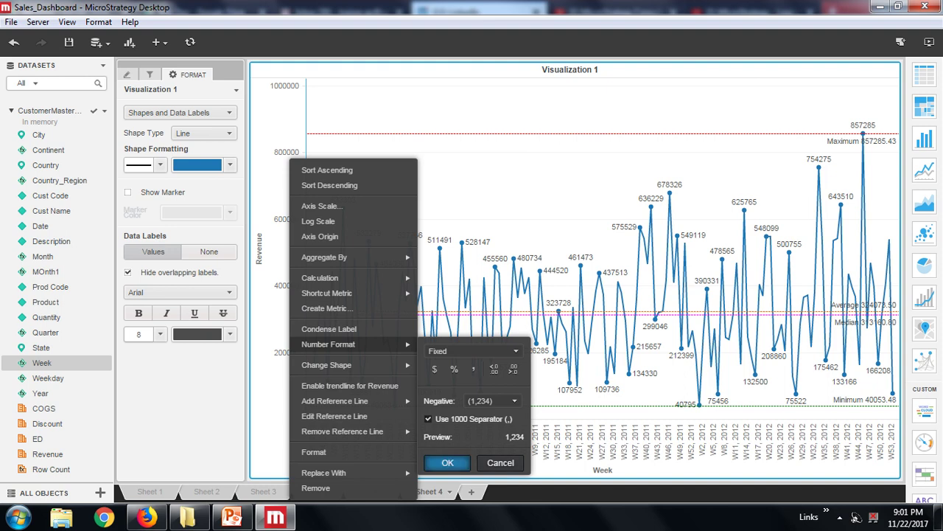
pyautogui.click(448, 462)
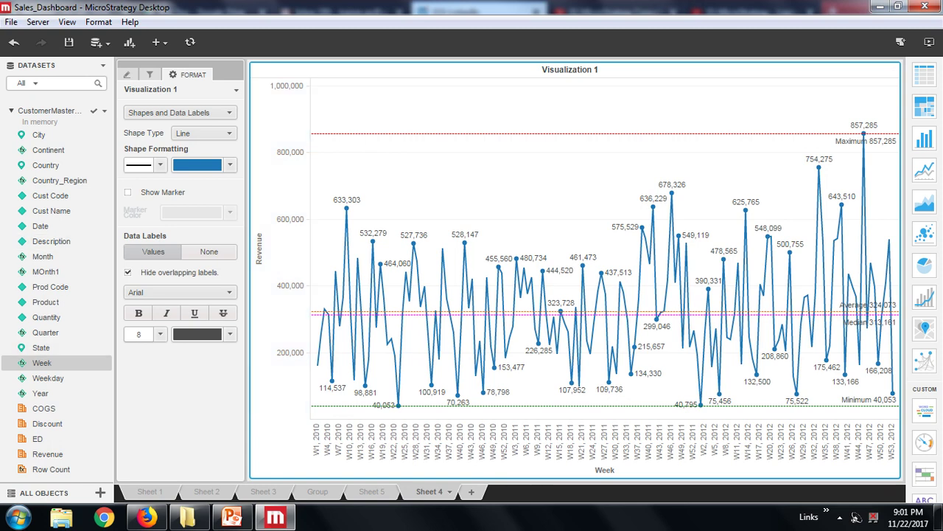
# Set the Revenue line's Shape Formatting colour to olive, then save the dashboard.
pyautogui.click(197, 164)
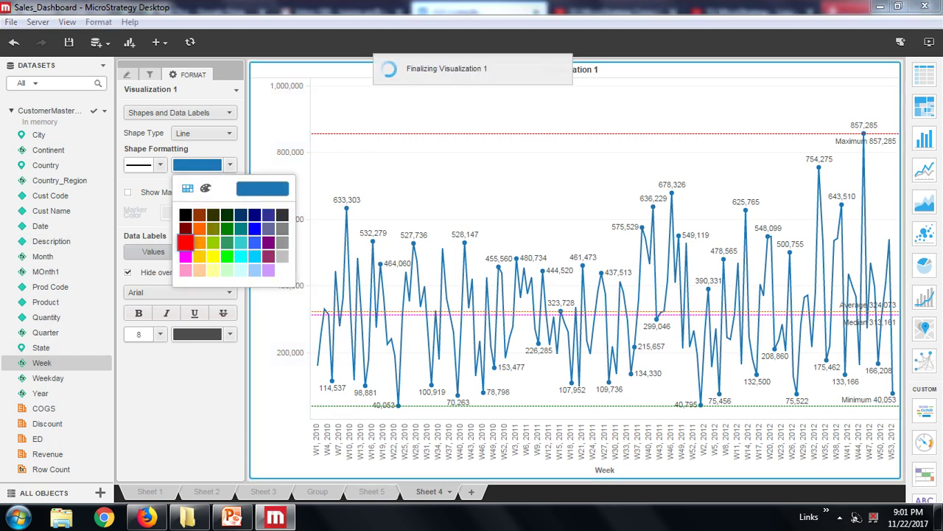
pyautogui.click(185, 242)
pyautogui.click(197, 164)
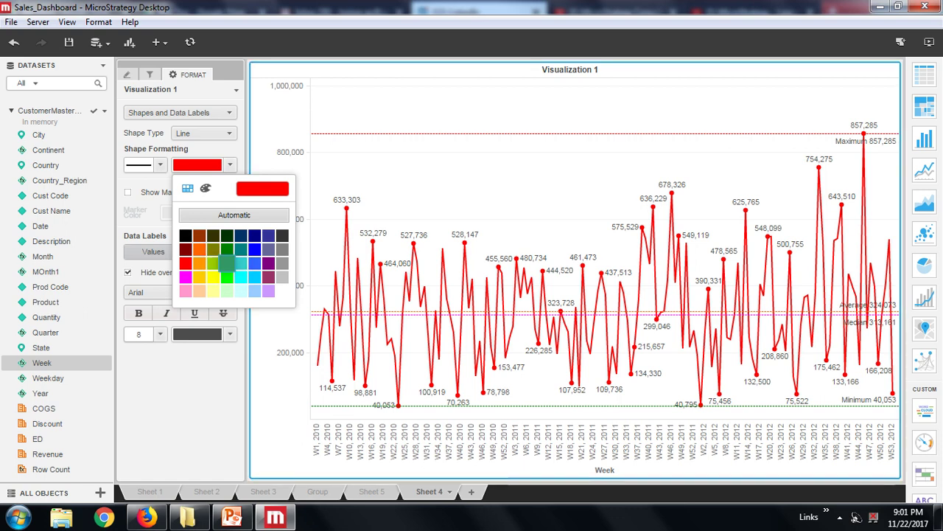
pyautogui.click(227, 262)
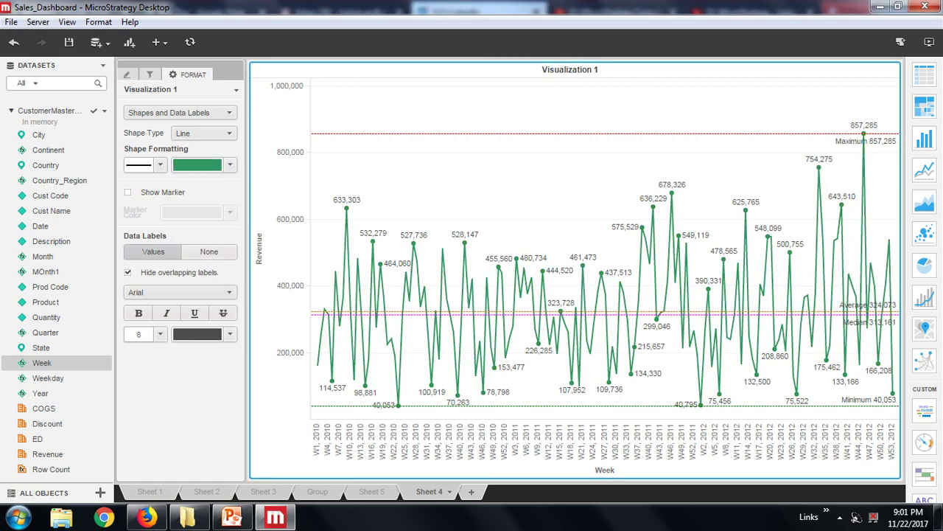
pyautogui.click(197, 164)
pyautogui.click(208, 252)
pyautogui.click(69, 42)
# Duplicate Visualization 1 and place Visualization 1 copy directly beneath it.
pyautogui.click(892, 71)
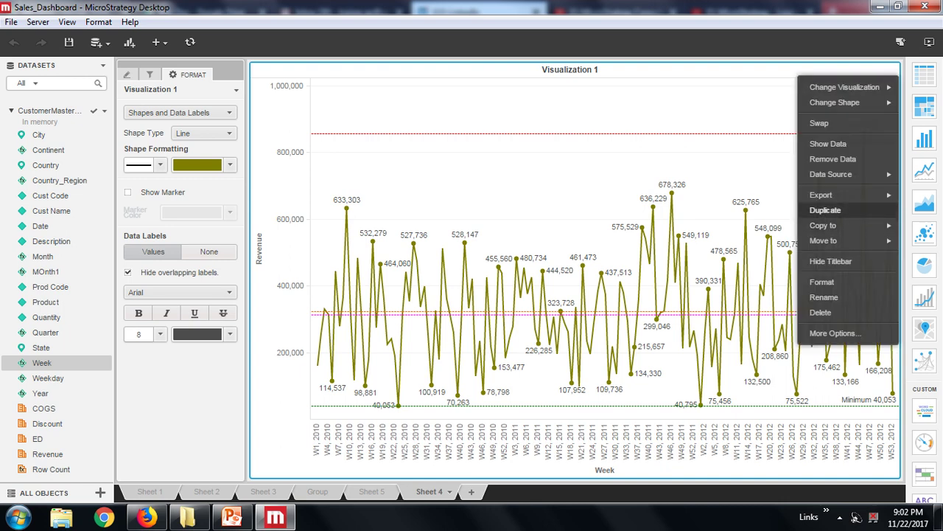
pyautogui.click(825, 211)
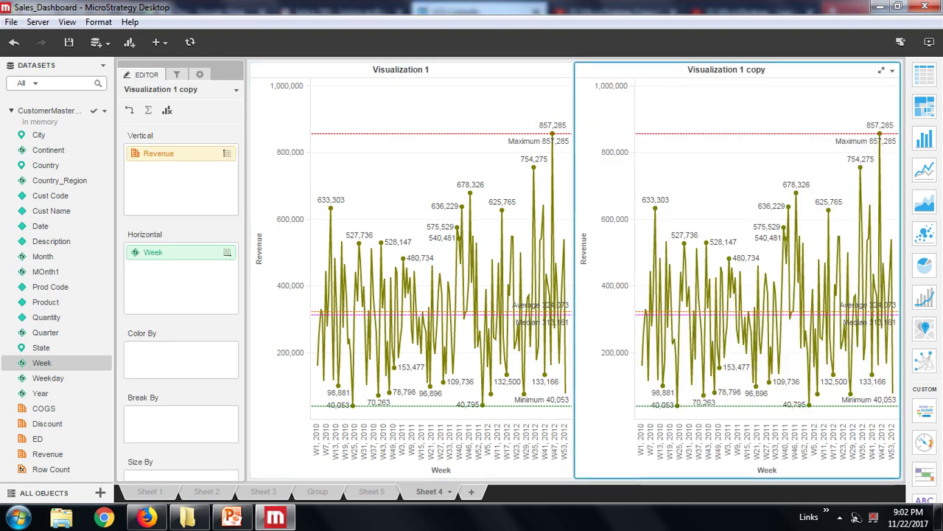
pyautogui.moveTo(727, 69); pyautogui.dragTo(693, 478)
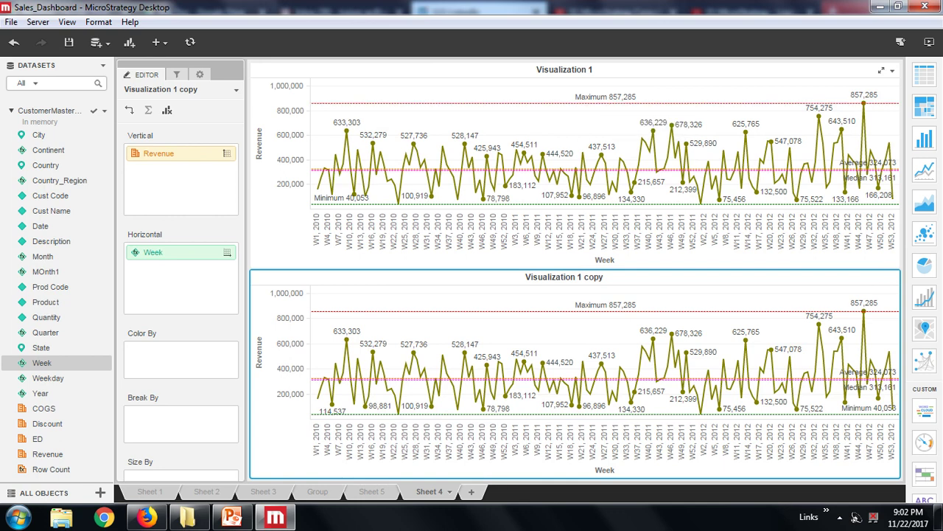
pyautogui.click(550, 181)
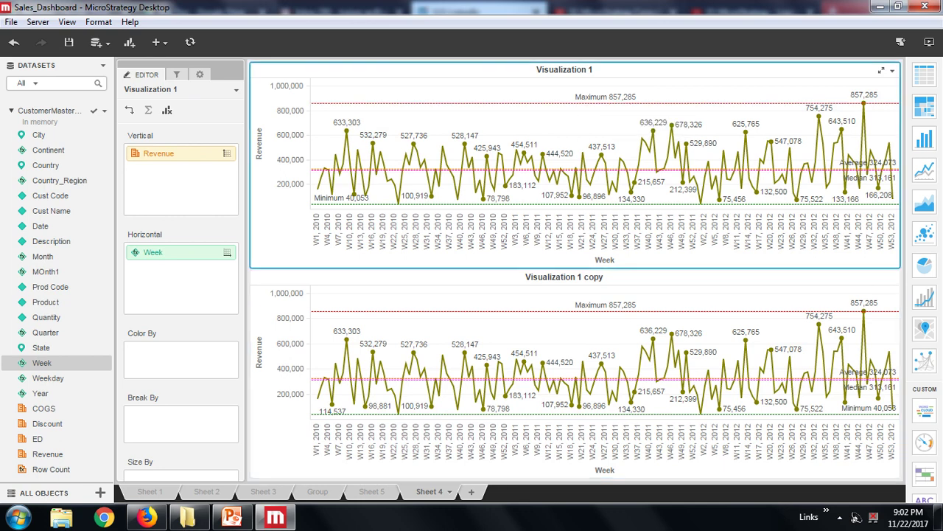
pyautogui.click(564, 369)
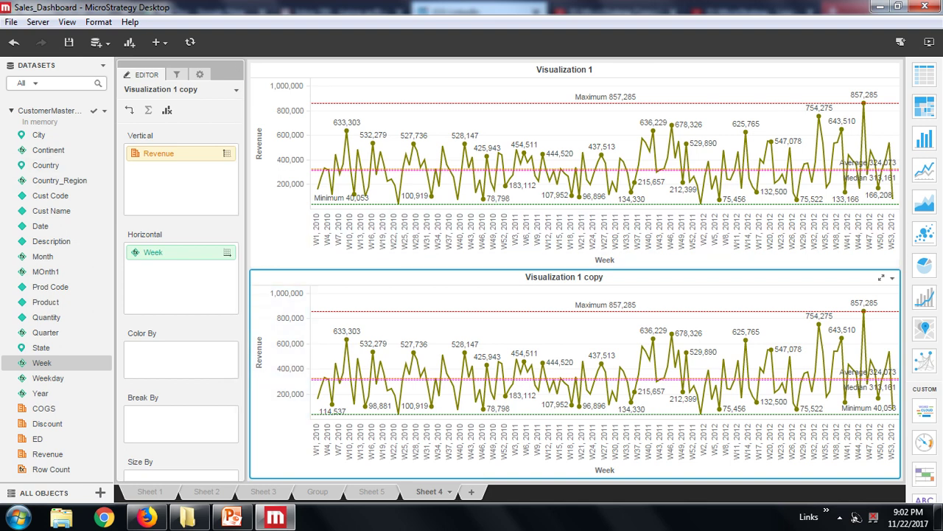
# Enable a Best fit trend line on Visualization 1 copy and colour it red.
pyautogui.click(197, 75)
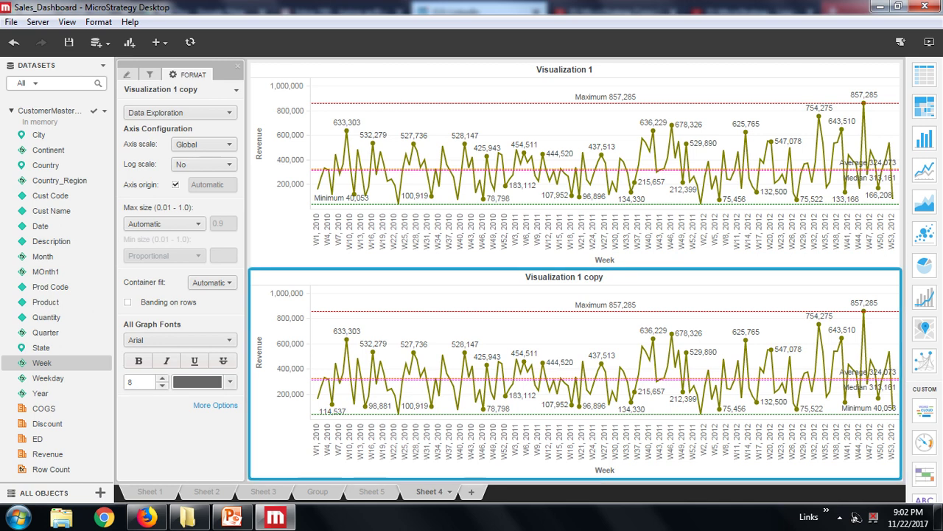
pyautogui.click(179, 112)
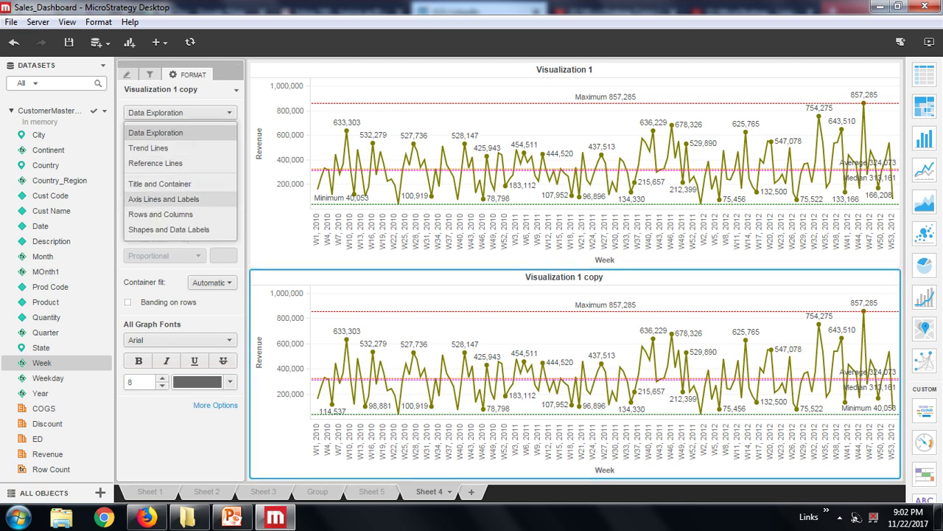
pyautogui.click(148, 148)
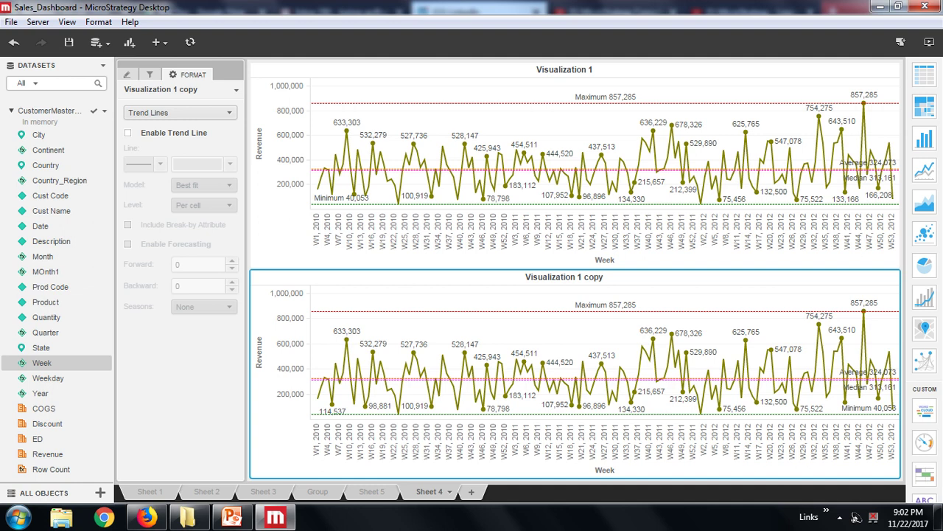
pyautogui.click(128, 133)
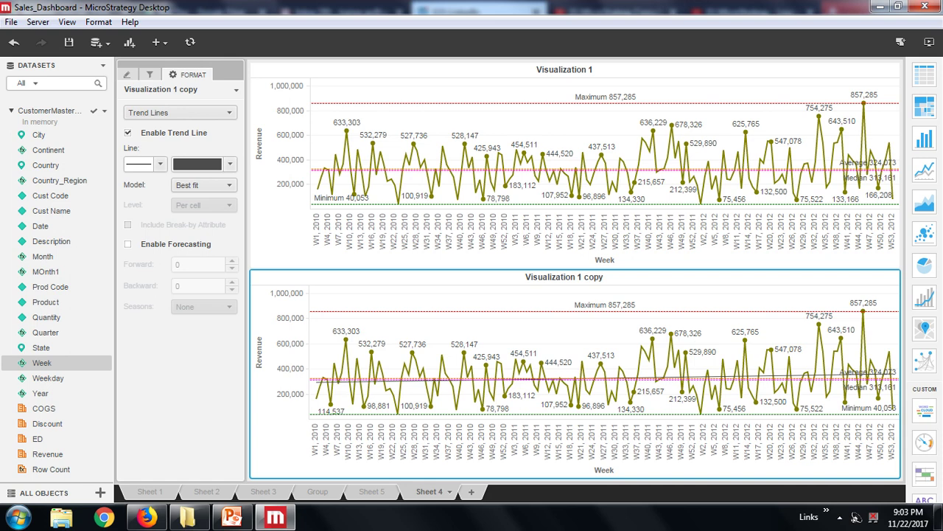
pyautogui.click(230, 163)
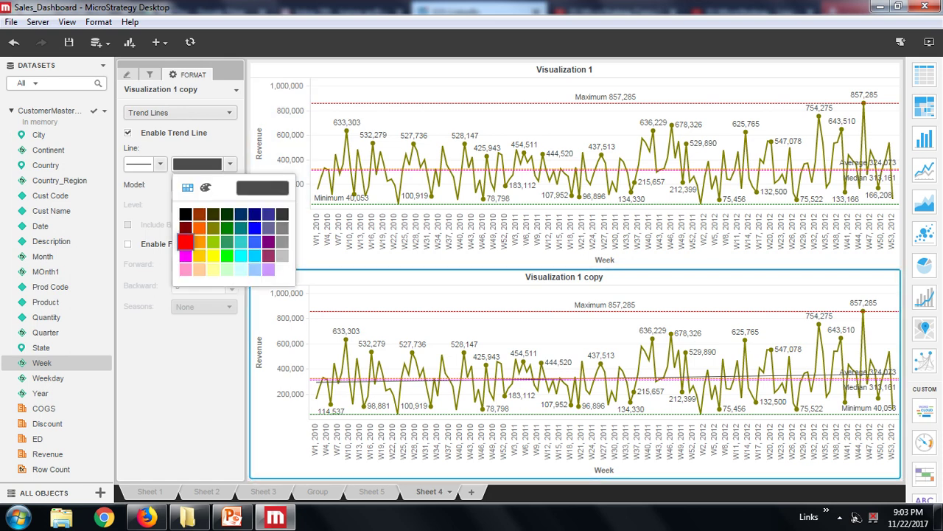
pyautogui.click(185, 241)
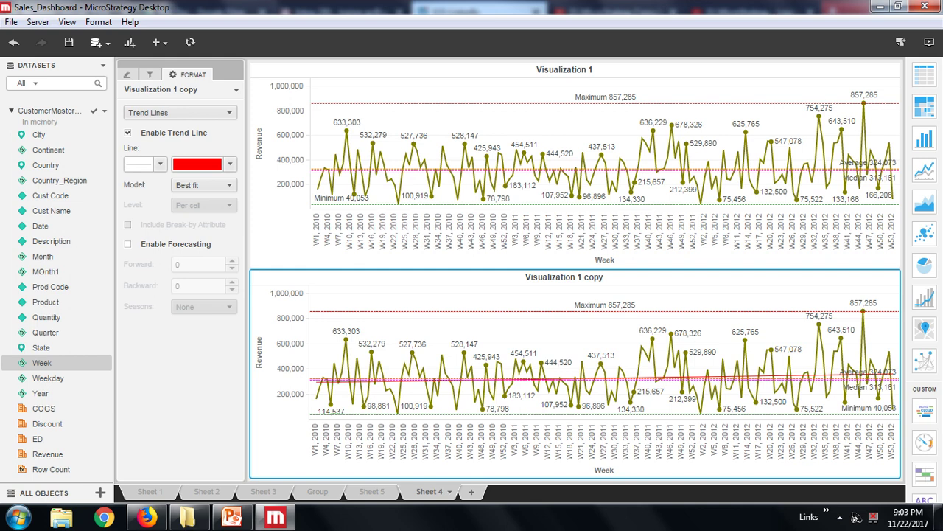
pyautogui.click(179, 112)
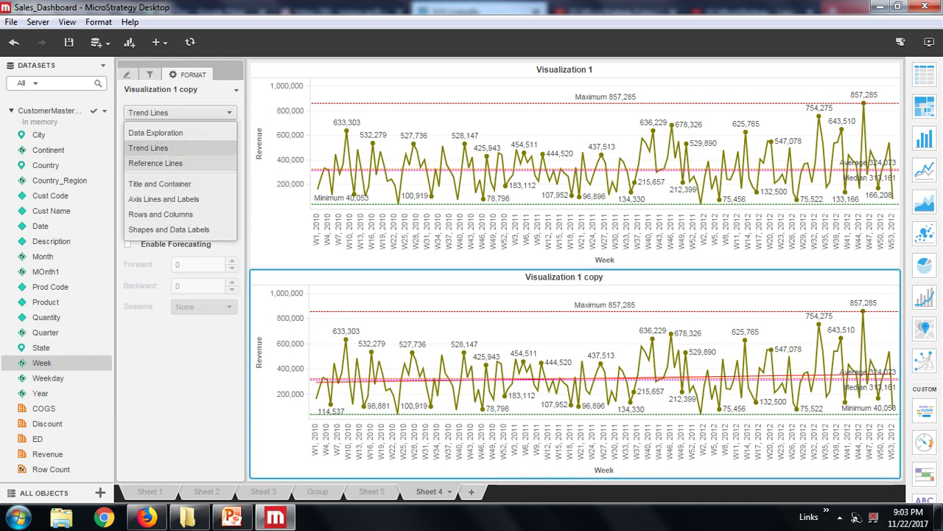
# Delete the Median and Average reference lines from the copy.
pyautogui.click(155, 162)
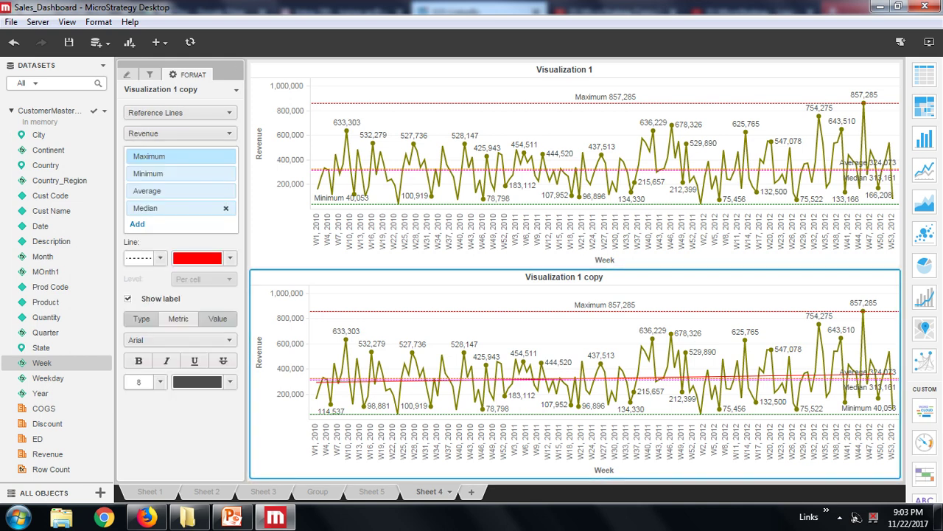
pyautogui.click(225, 208)
pyautogui.click(225, 190)
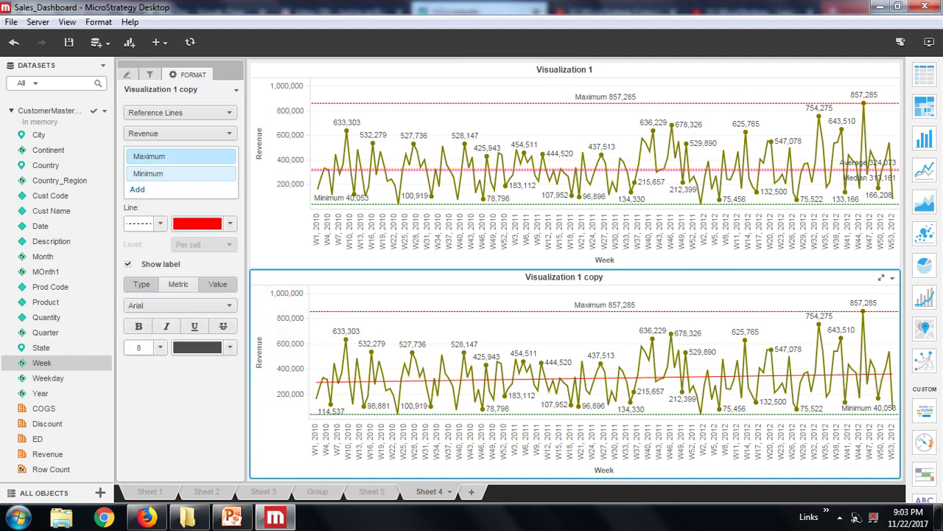
# Give the copy's trend line a thicker solid line style.
pyautogui.click(179, 112)
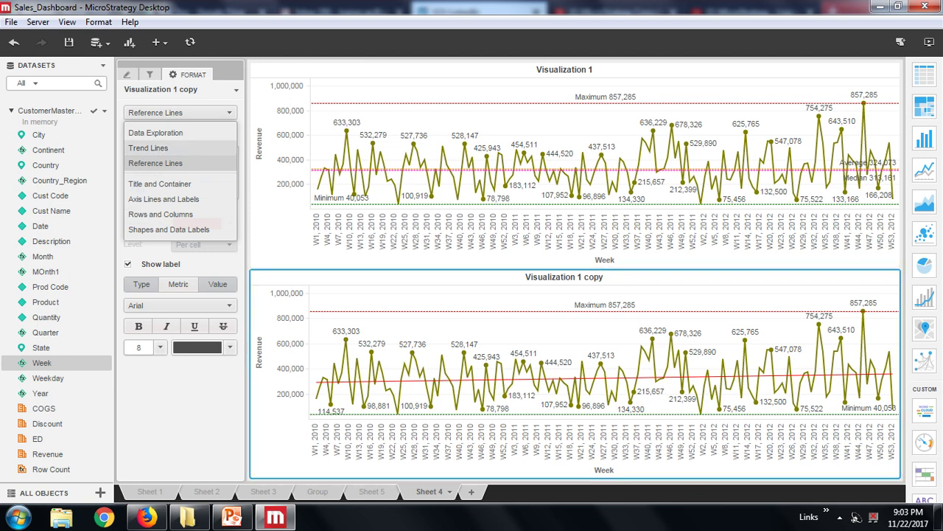
pyautogui.click(148, 148)
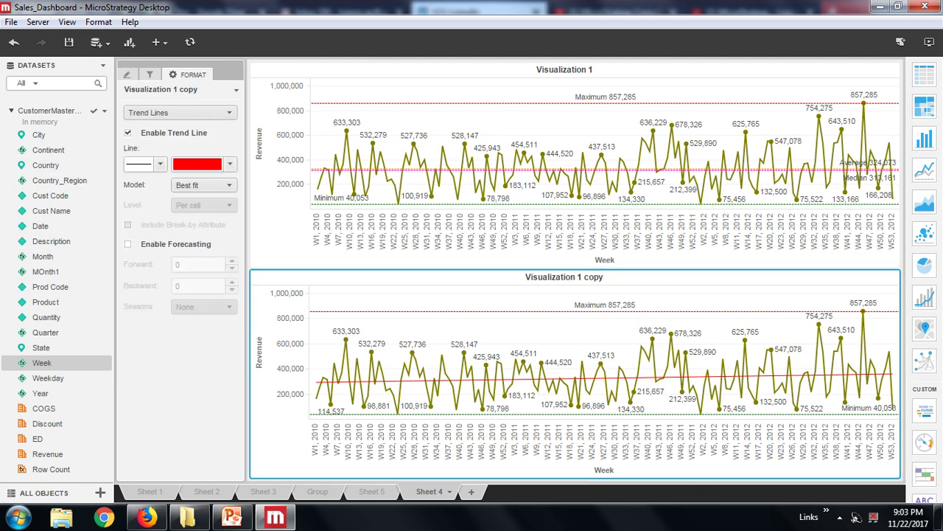
pyautogui.click(159, 164)
pyautogui.click(137, 210)
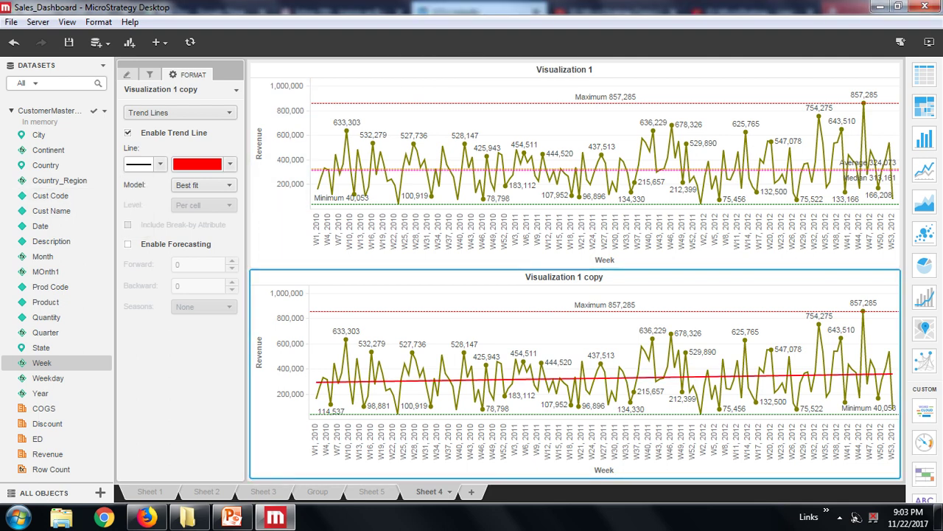
pyautogui.click(160, 164)
pyautogui.click(137, 225)
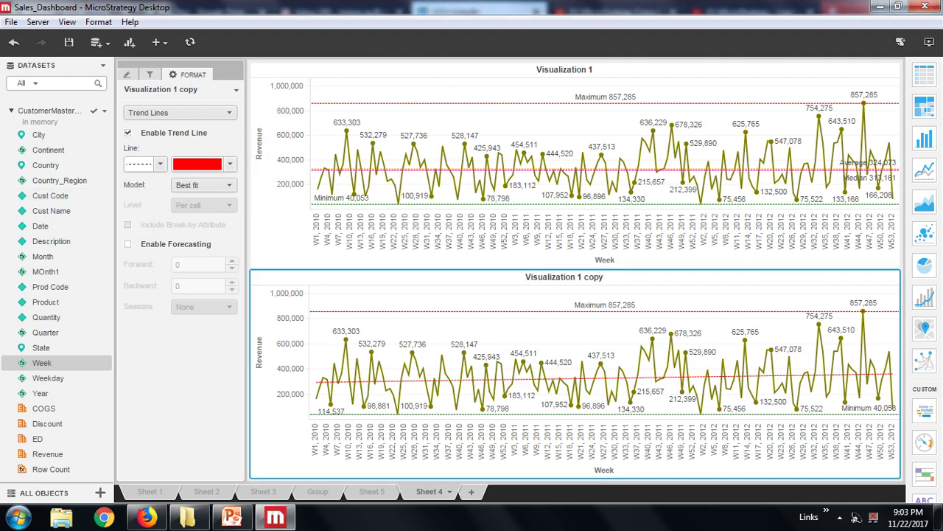
pyautogui.click(160, 163)
pyautogui.click(137, 181)
pyautogui.click(160, 164)
pyautogui.click(138, 195)
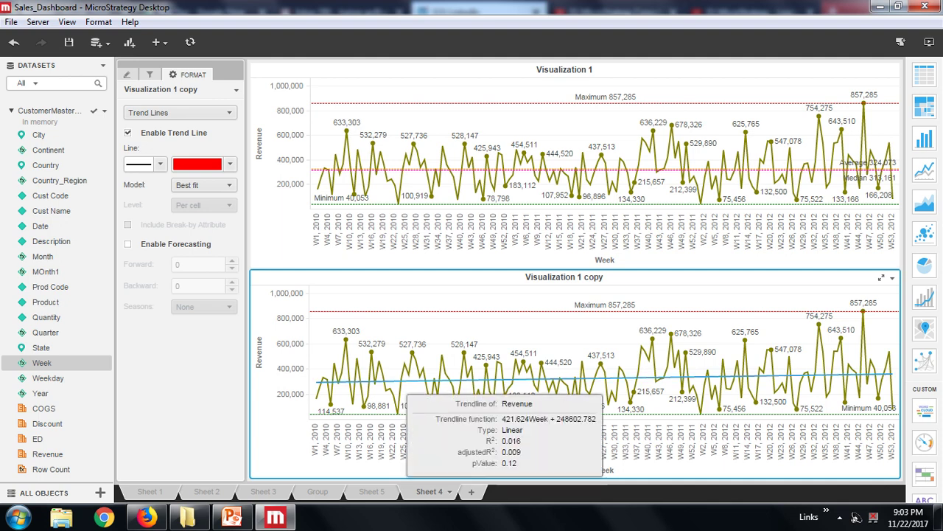
pyautogui.moveTo(407, 381)
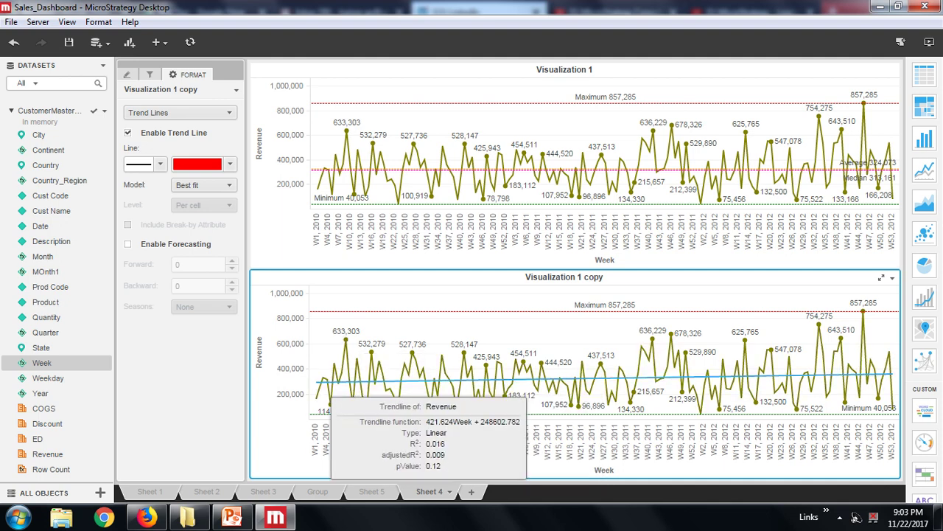
pyautogui.moveTo(438, 379)
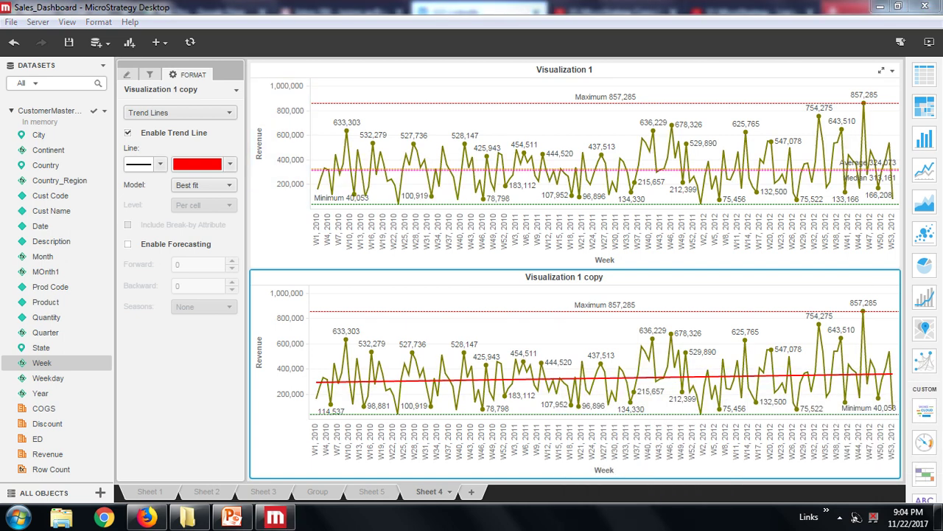
pyautogui.click(575, 147)
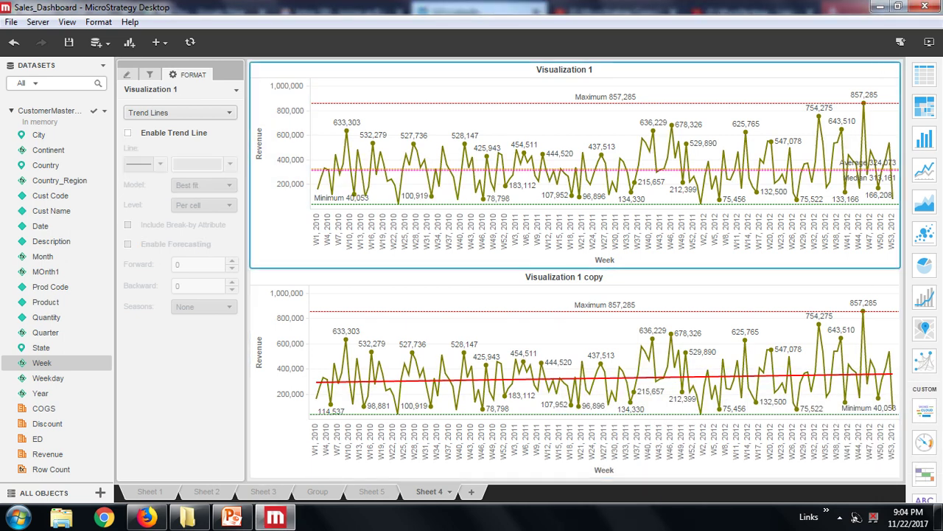